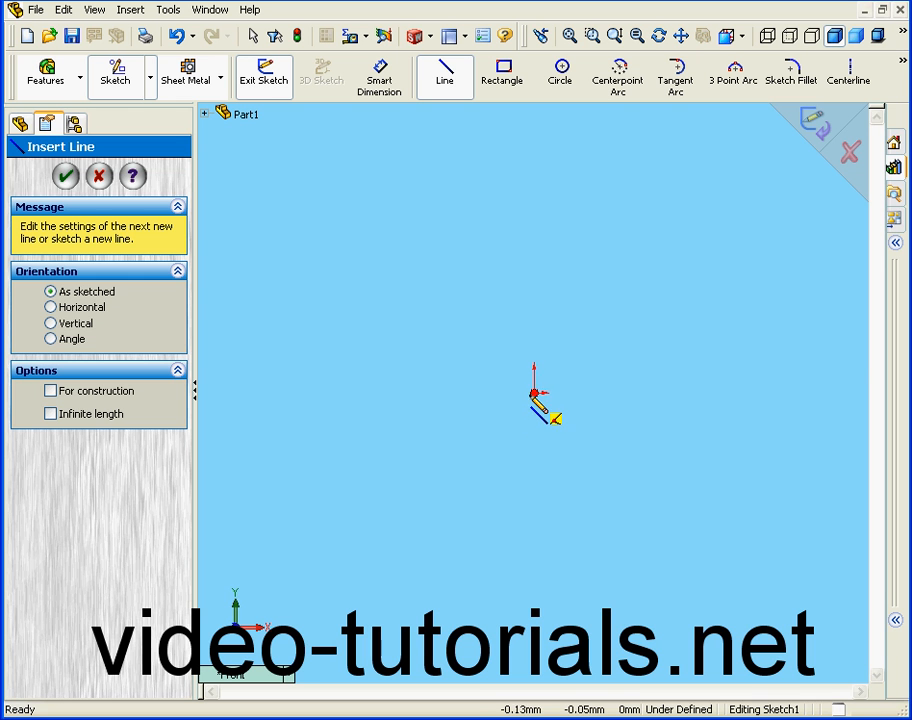
- Sketch an L-shaped profile from the origin: a vertical line about 3.84 mm long and a horizontal line about 4.61 mm long
{"action": "left_click", "coordinate": [534, 247]}
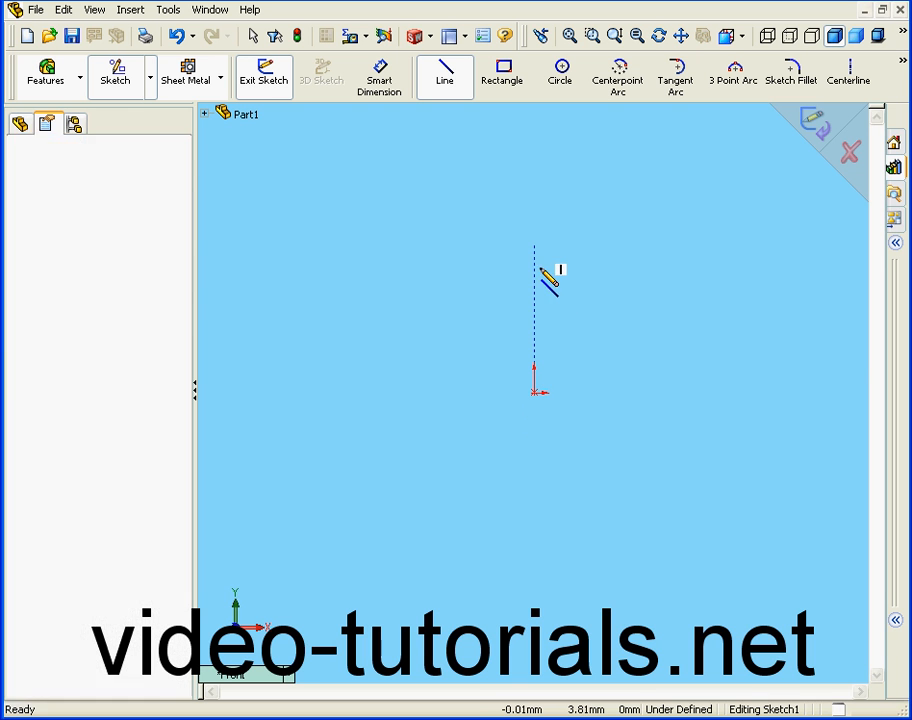
{"action": "left_click", "coordinate": [534, 392]}
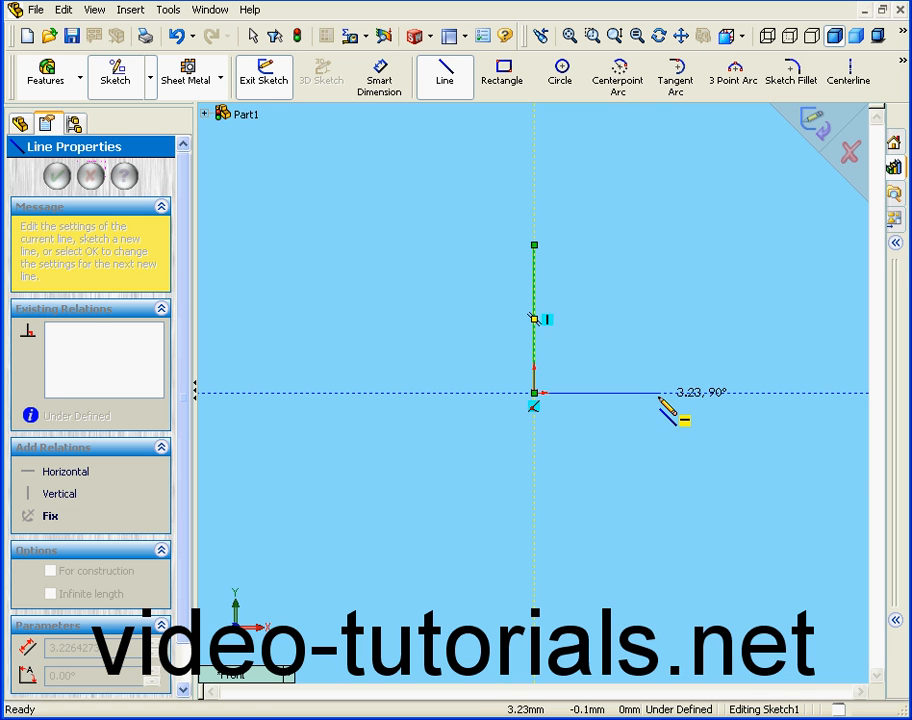
{"action": "left_click", "coordinate": [712, 396]}
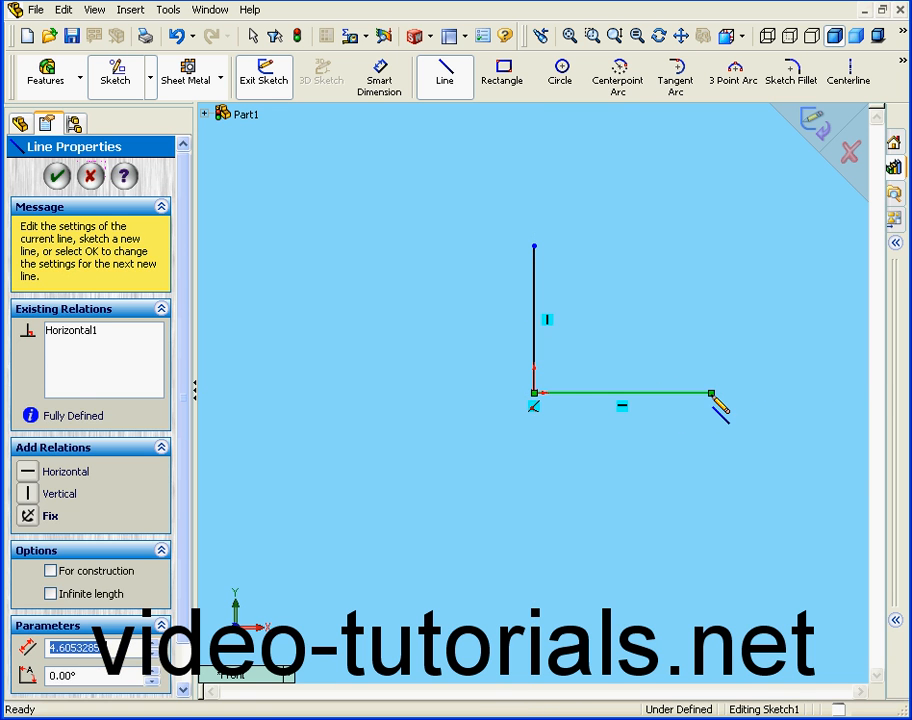
- Dimension the vertical line of the L-shaped sketch to 5 mm
{"action": "left_click", "coordinate": [381, 80]}
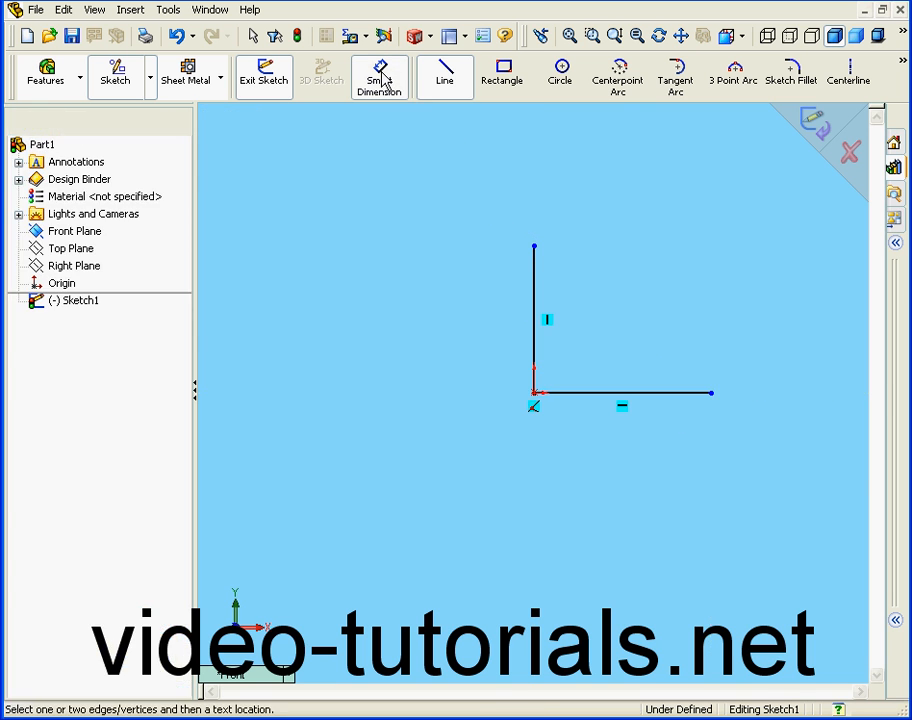
{"action": "left_click", "coordinate": [537, 318]}
{"action": "left_click", "coordinate": [454, 312]}
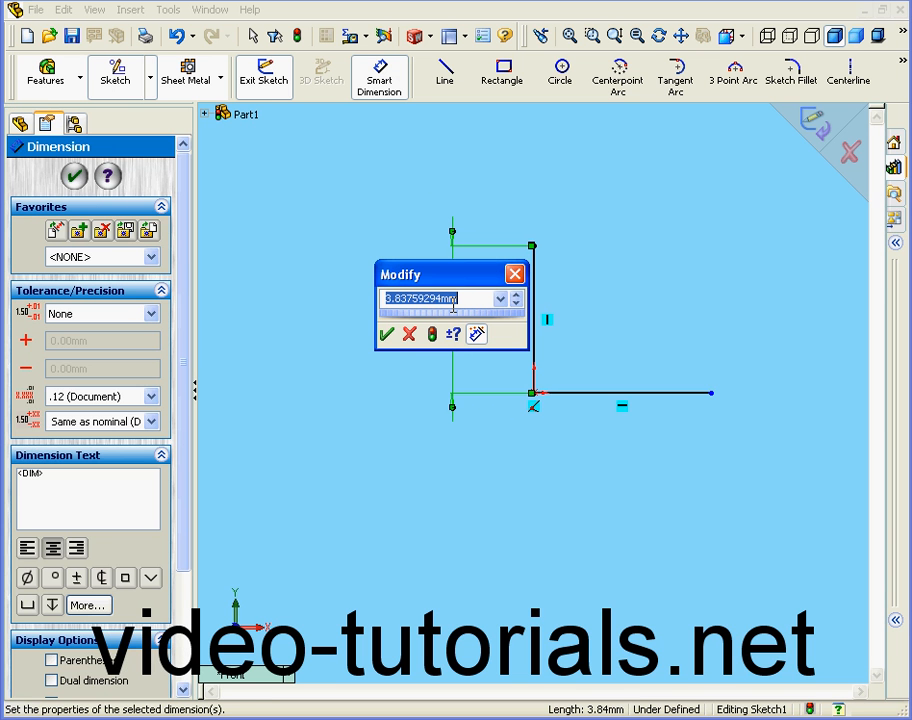
{"action": "type", "text": "5"}
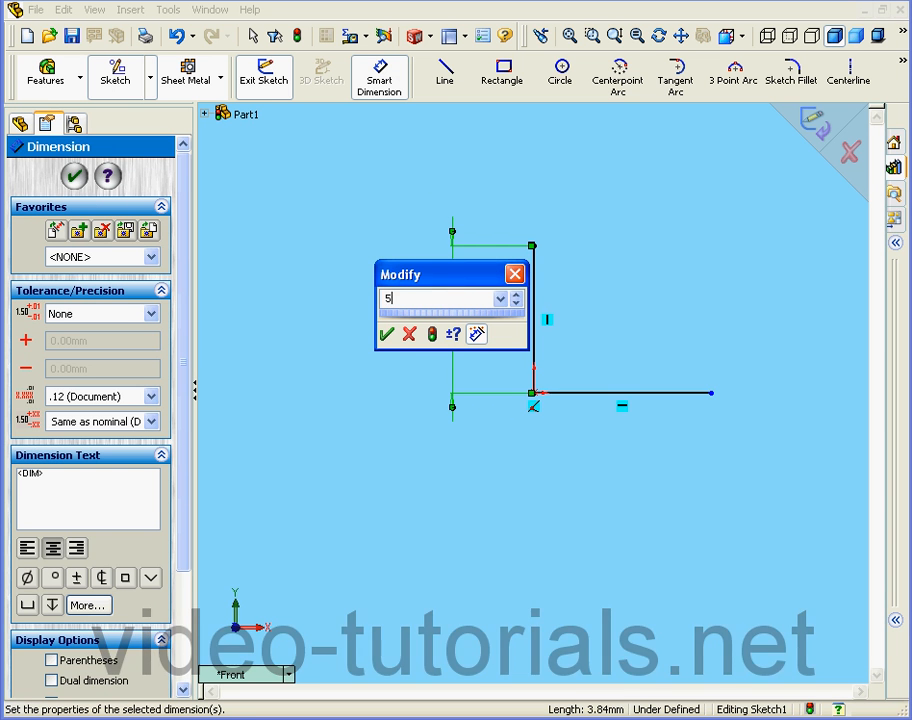
{"action": "left_click", "coordinate": [389, 335]}
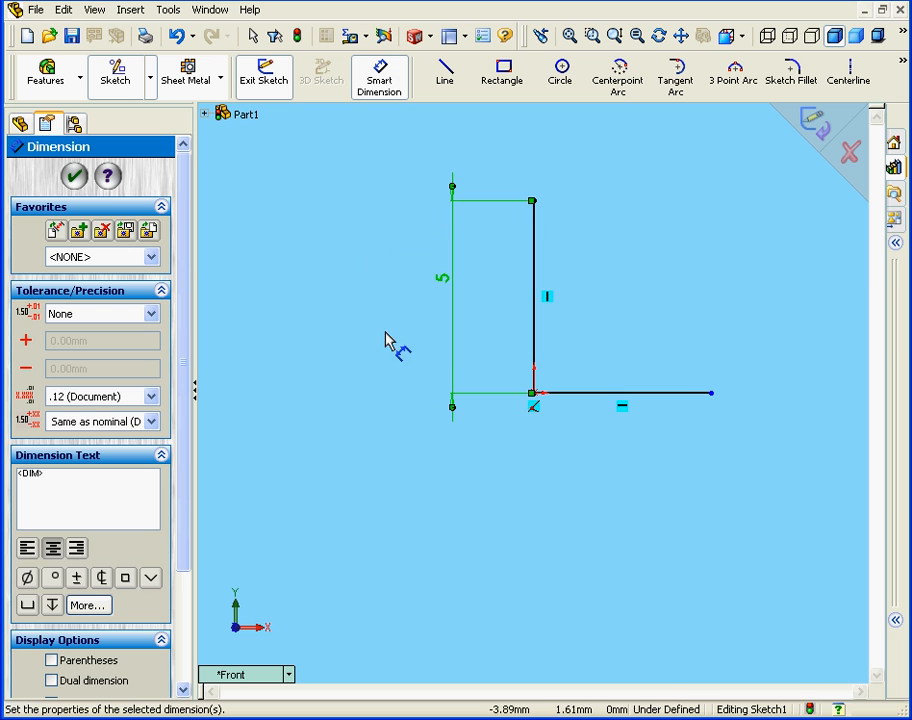
- Dimension the horizontal line to 5 mm and finish the sketch
{"action": "left_click", "coordinate": [614, 401]}
{"action": "left_click", "coordinate": [624, 488]}
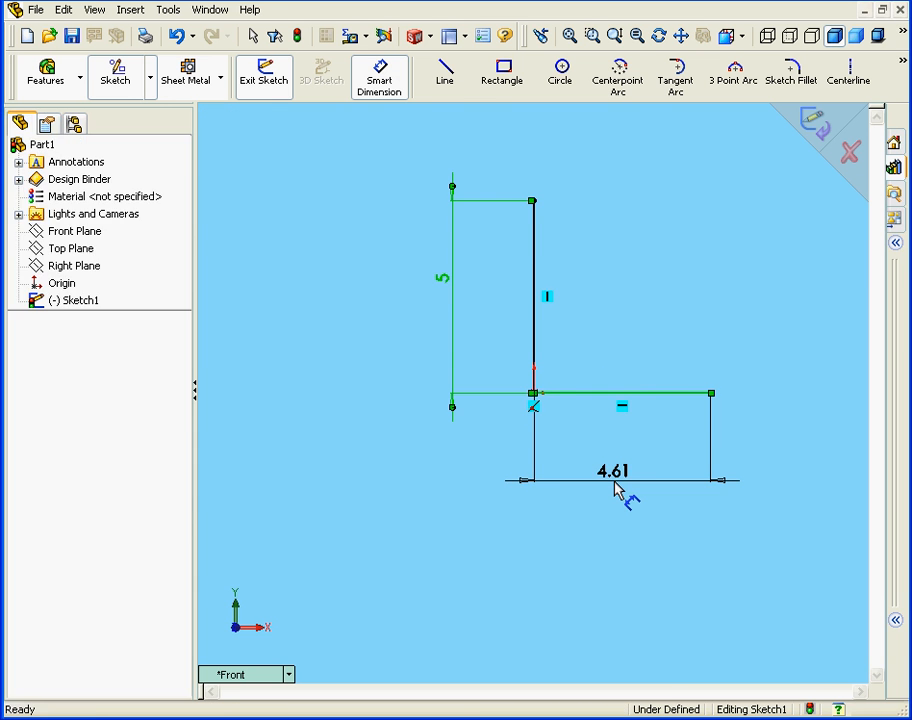
{"action": "type", "text": "5"}
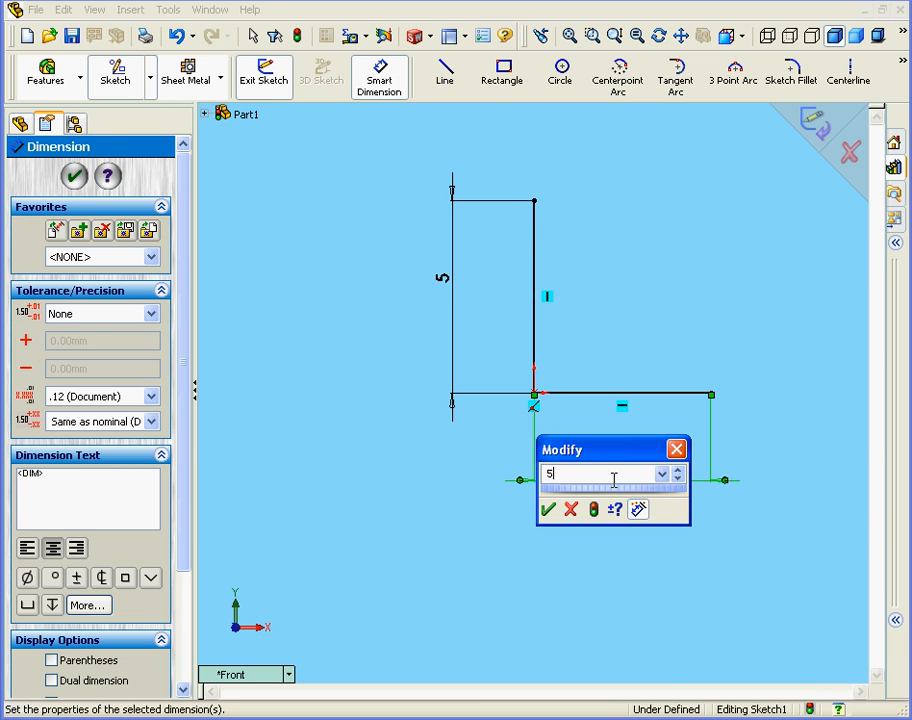
{"action": "left_click", "coordinate": [549, 510]}
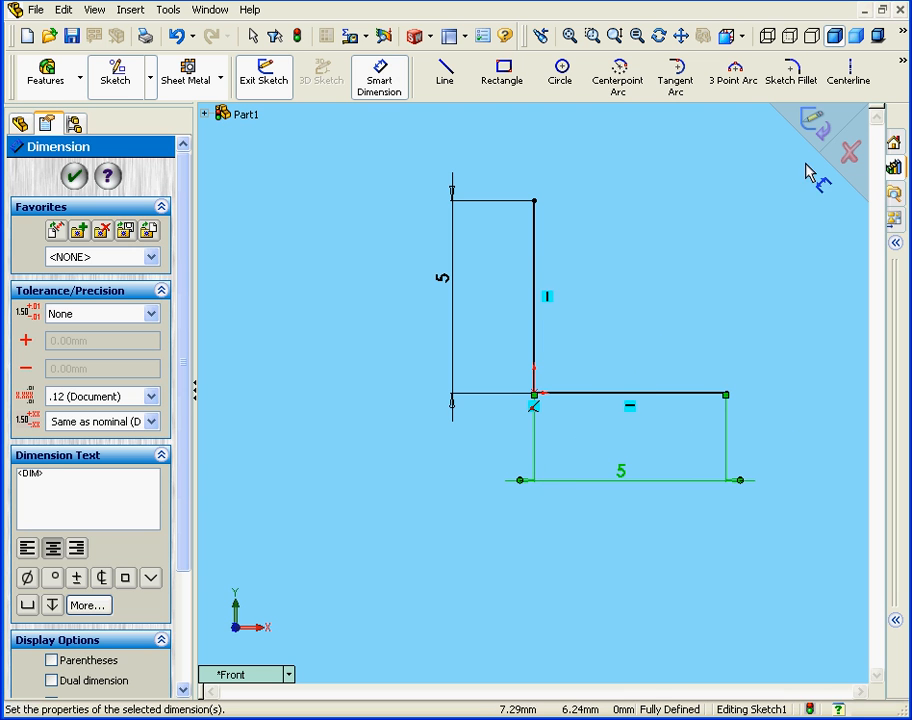
{"action": "left_click", "coordinate": [822, 136]}
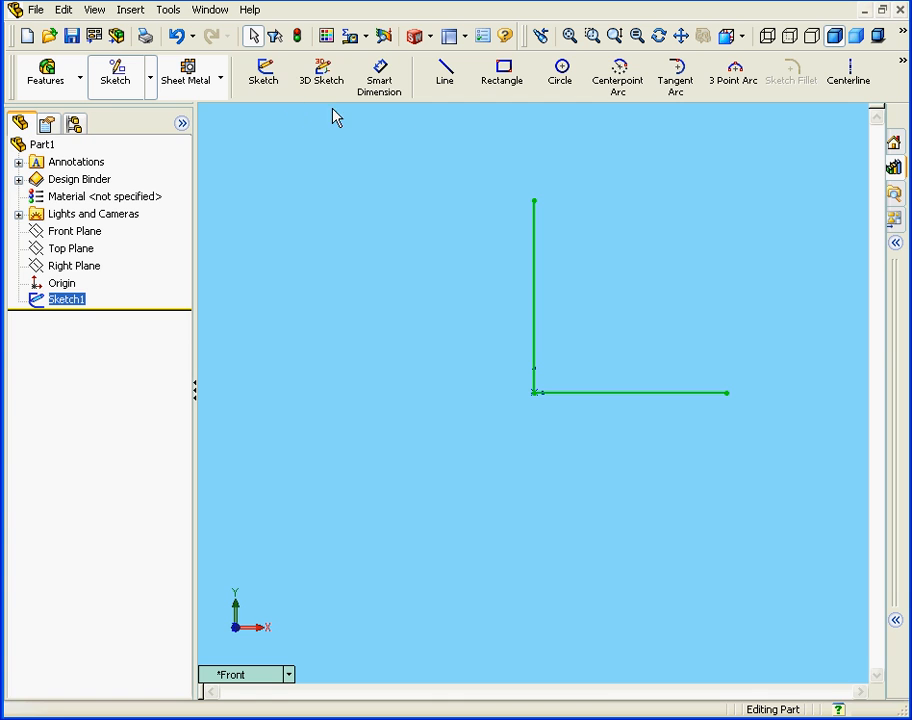
- Start a sheet metal Base Flange from the L-shaped sketch with a blind depth of 3 mm
{"action": "left_click", "coordinate": [188, 80]}
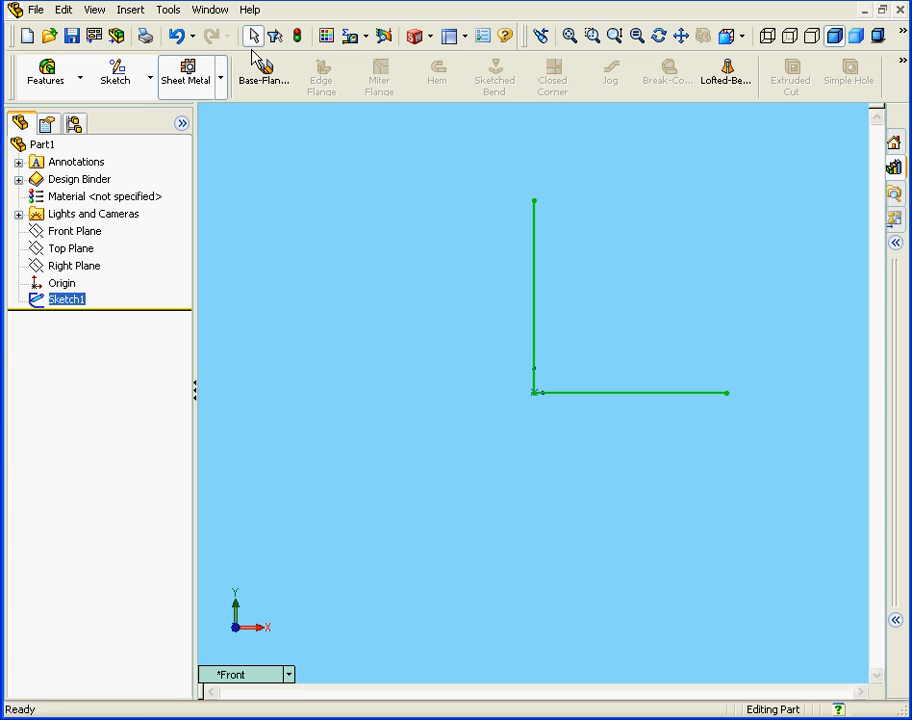
{"action": "right_click", "coordinate": [313, 37]}
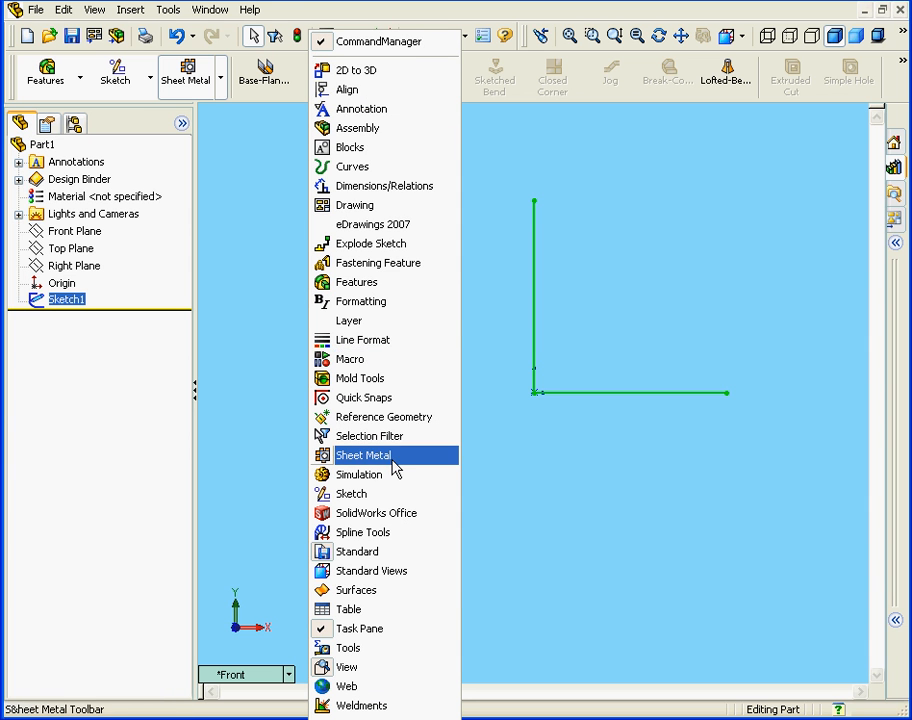
{"action": "left_click", "coordinate": [235, 164]}
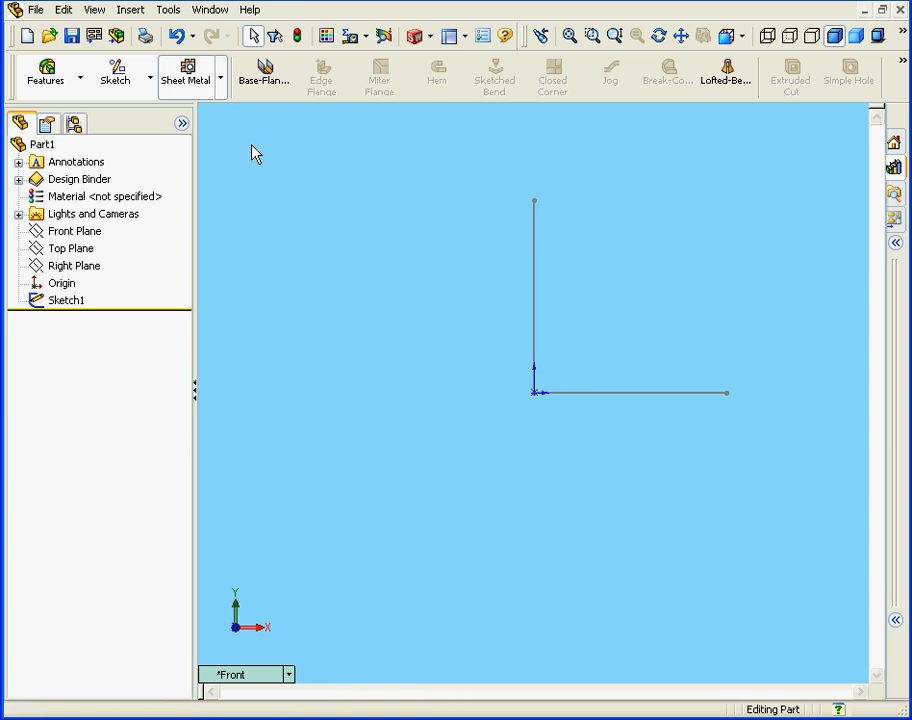
{"action": "left_click", "coordinate": [266, 85]}
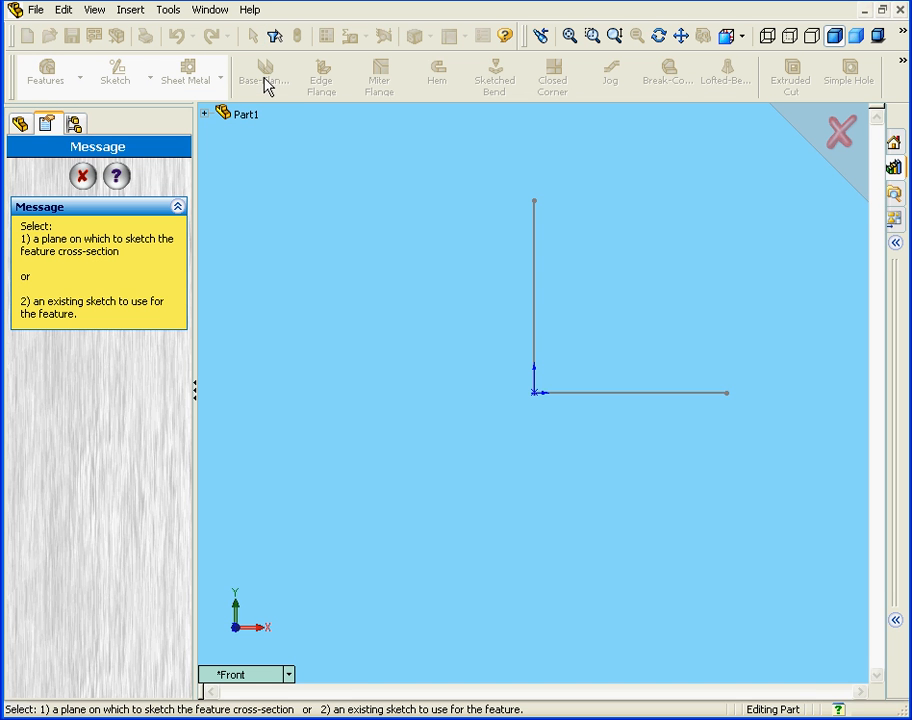
{"action": "left_click", "coordinate": [534, 303]}
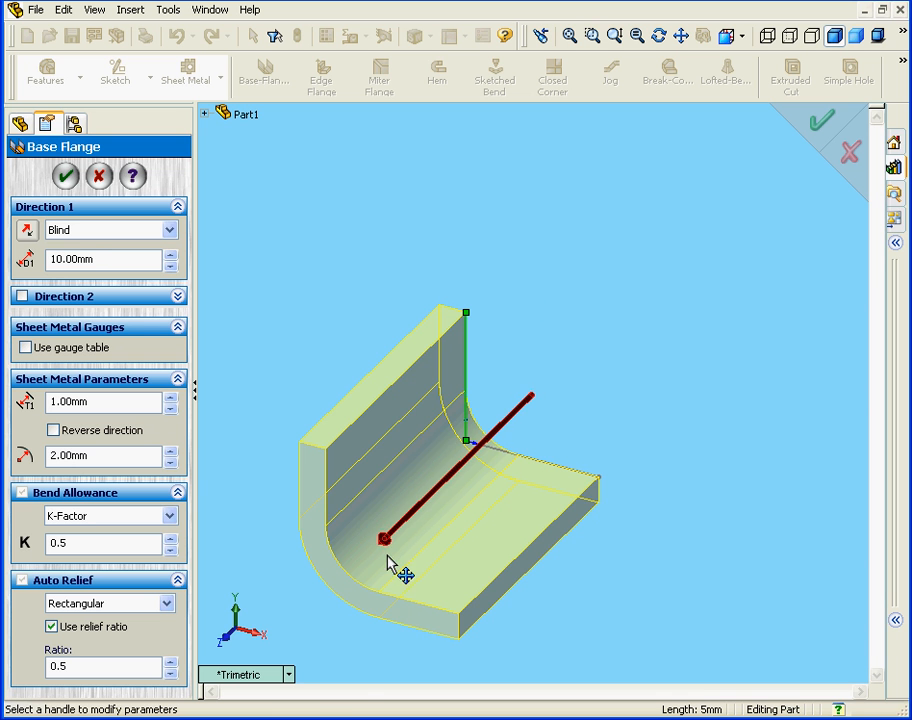
{"action": "left_click_drag", "start_coordinate": [387, 542], "coordinate": [505, 447]}
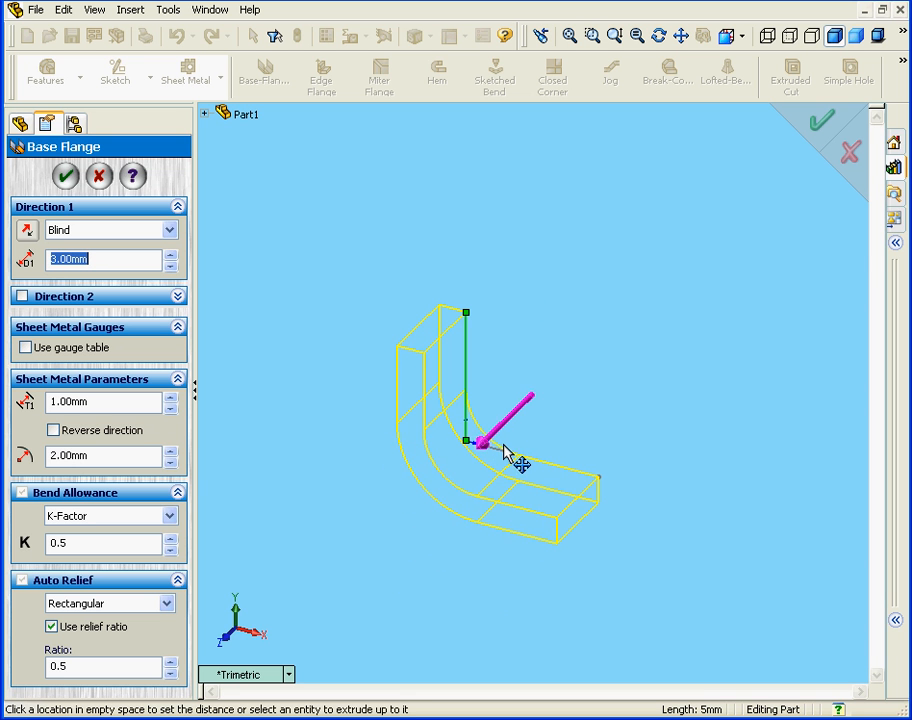
- Set the base flange's bend radius to 1 mm
{"action": "left_click", "coordinate": [744, 36]}
{"action": "left_click", "coordinate": [768, 66]}
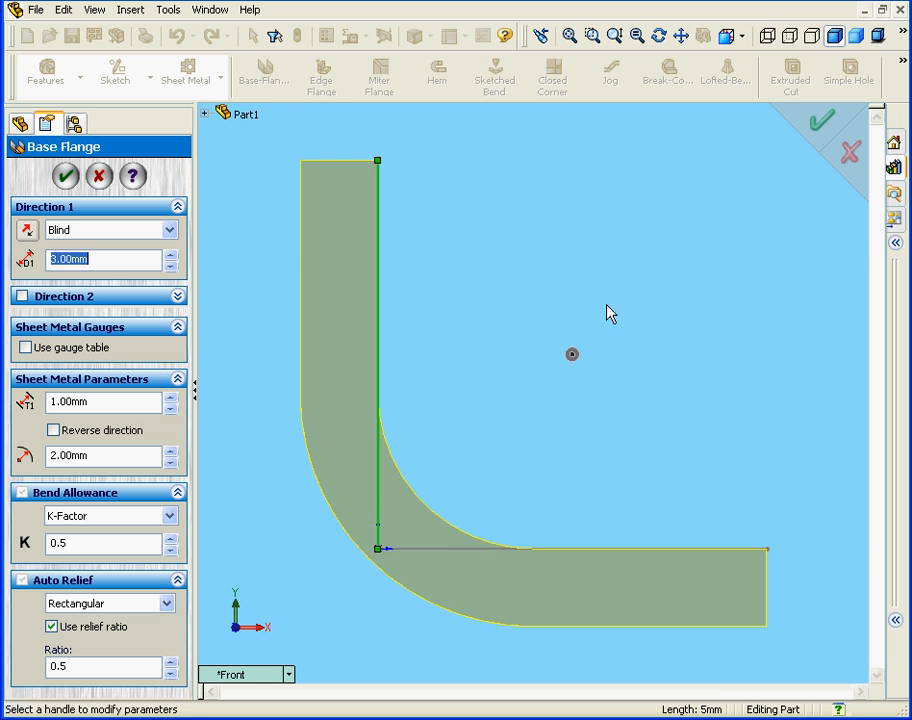
{"action": "scroll", "coordinate": [511, 390], "scroll_direction": "down", "scroll_amount": 2}
{"action": "scroll", "coordinate": [510, 390], "scroll_direction": "up", "scroll_amount": 3}
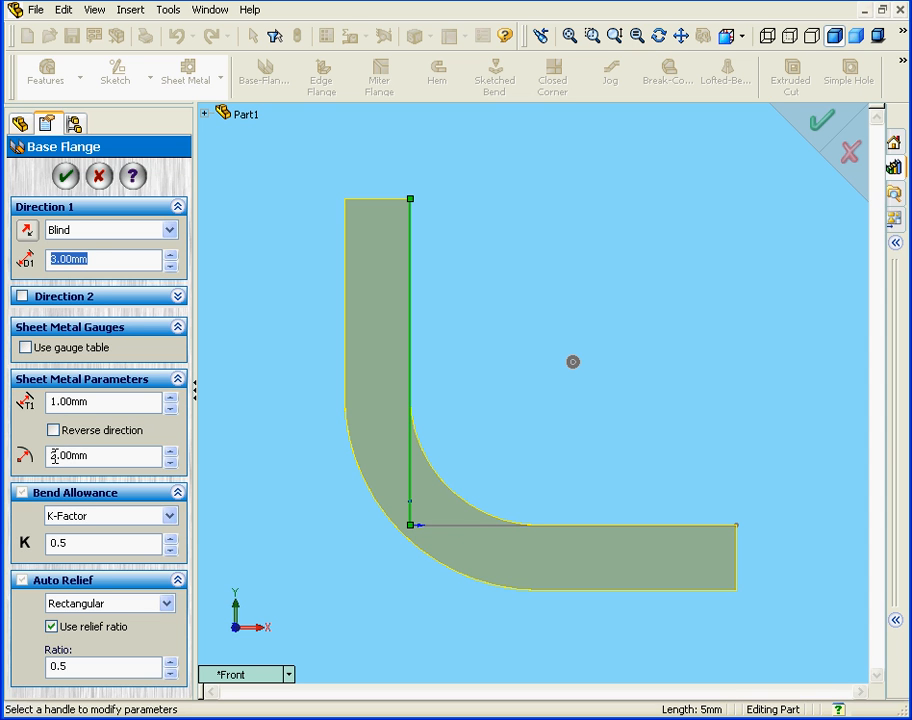
{"action": "left_click_drag", "start_coordinate": [57, 454], "coordinate": [42, 455]}
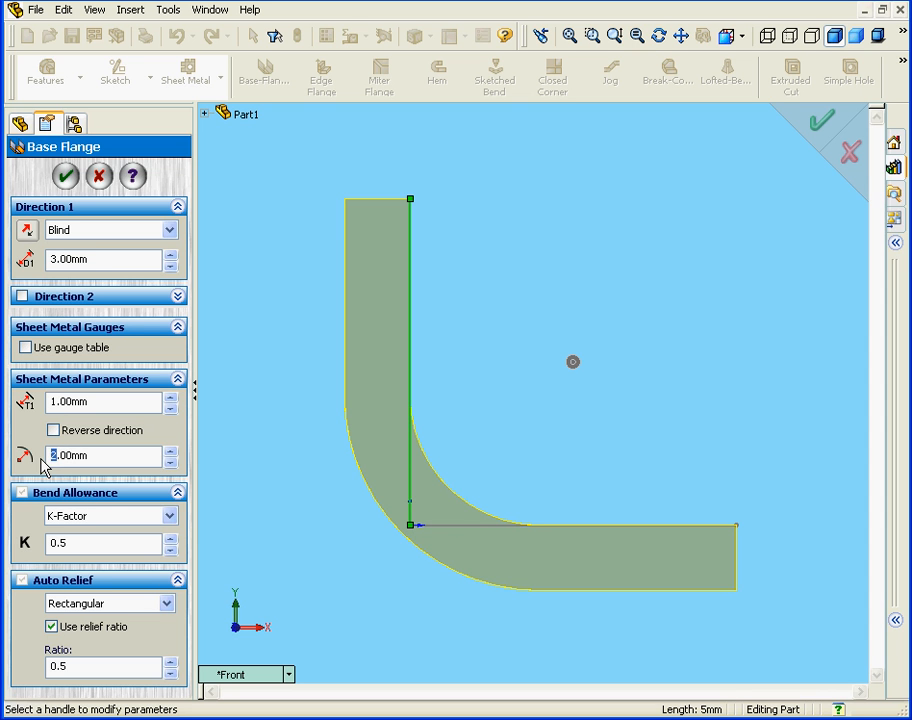
{"action": "type", "text": "1"}
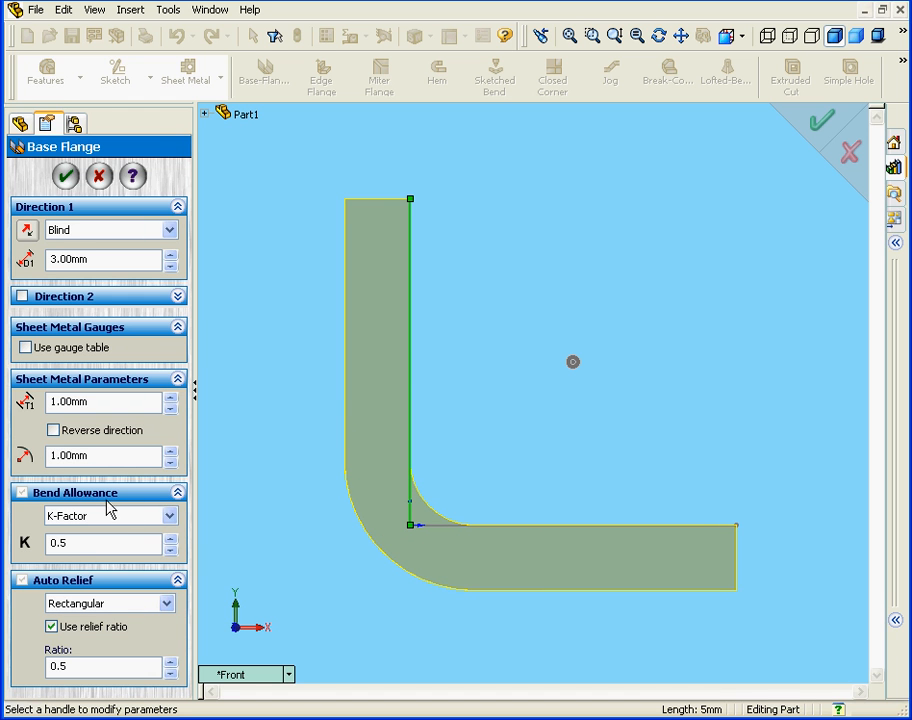
- Use K-Factor as the bend allowance type with the value 0.5 and create the base flange
{"action": "left_click", "coordinate": [170, 516]}
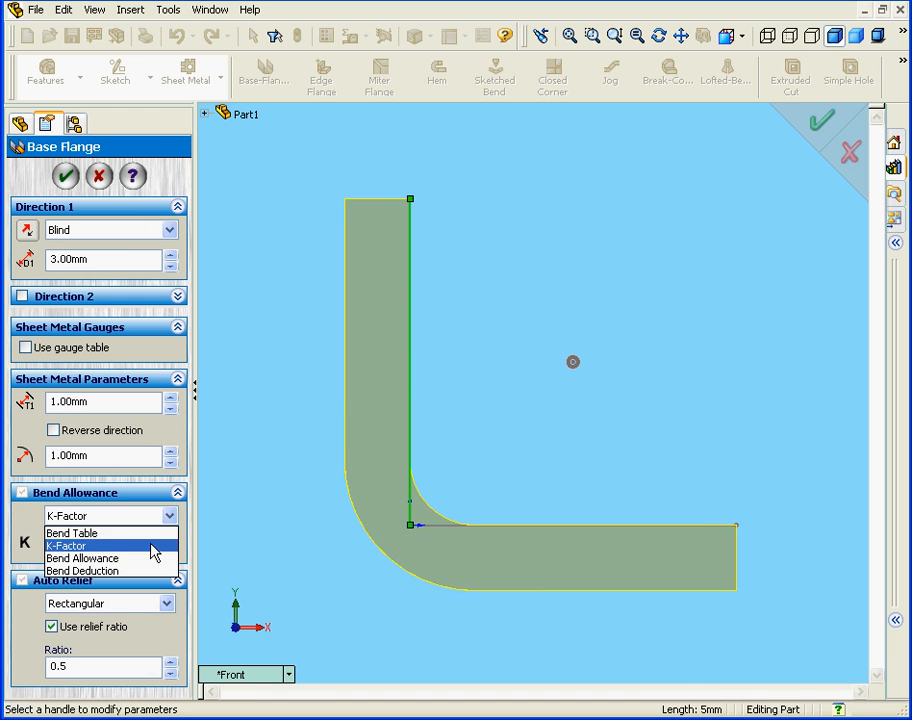
{"action": "left_click", "coordinate": [133, 542]}
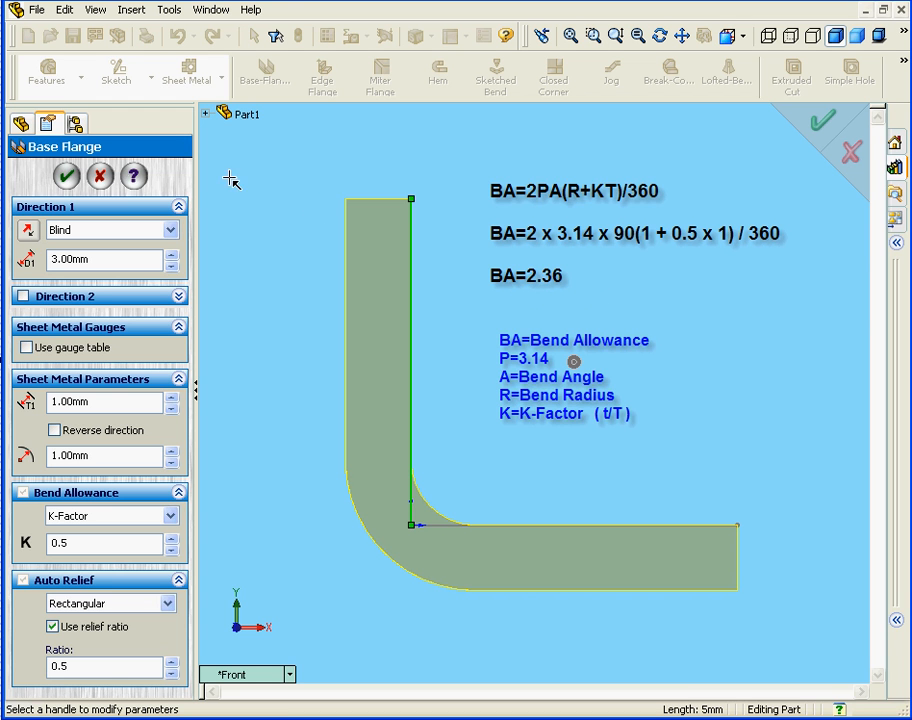
{"action": "left_click", "coordinate": [66, 176]}
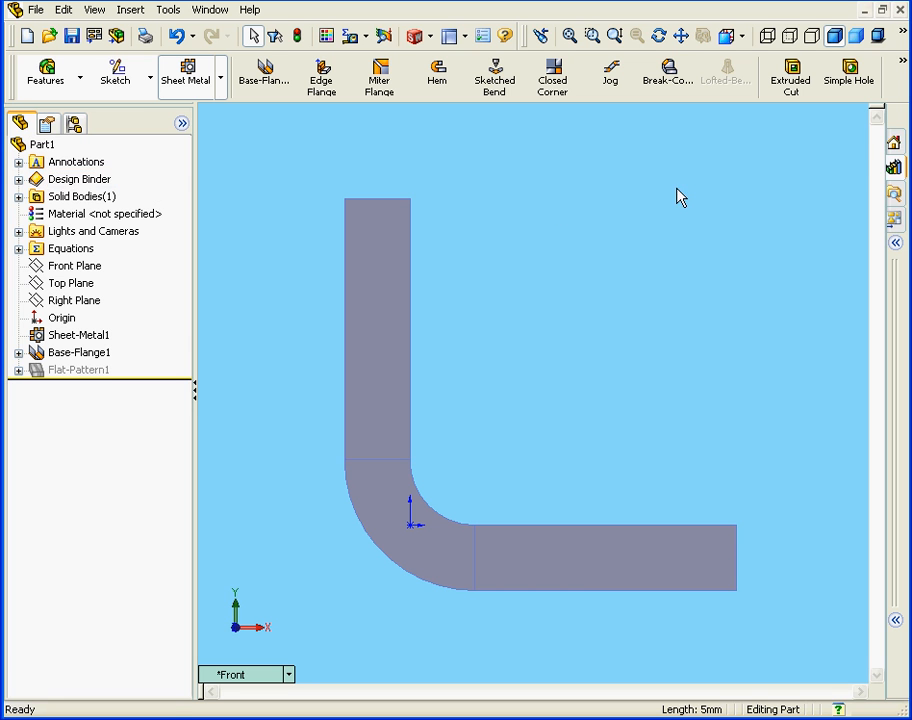
- Flatten the L-shaped sheet metal part
{"action": "mouse_move", "coordinate": [906, 67]}
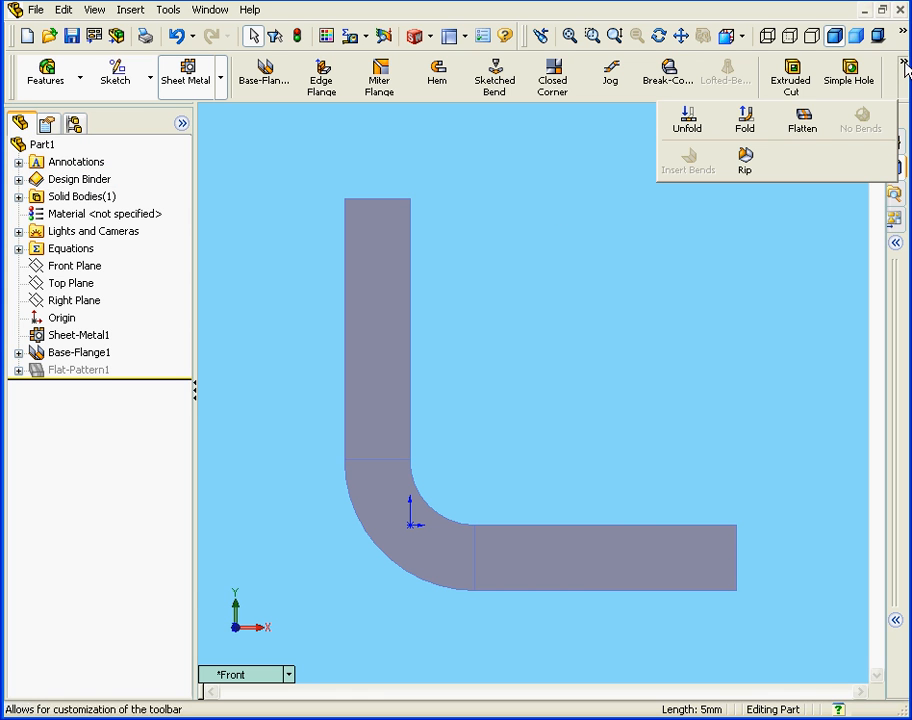
{"action": "left_click", "coordinate": [803, 122]}
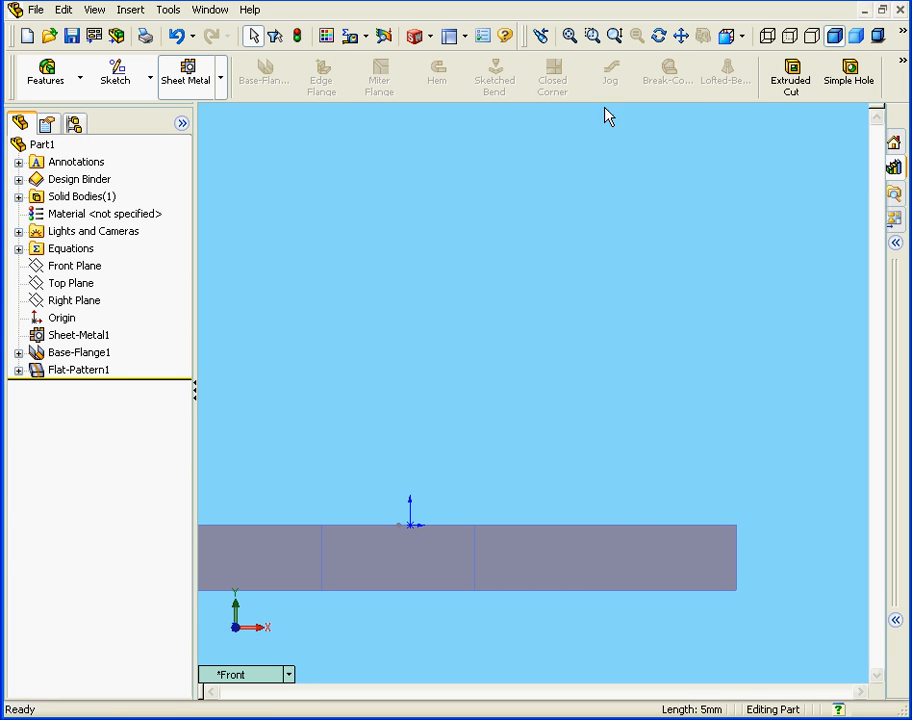
{"action": "left_click", "coordinate": [681, 35]}
{"action": "left_click_drag", "start_coordinate": [444, 546], "coordinate": [556, 462]}
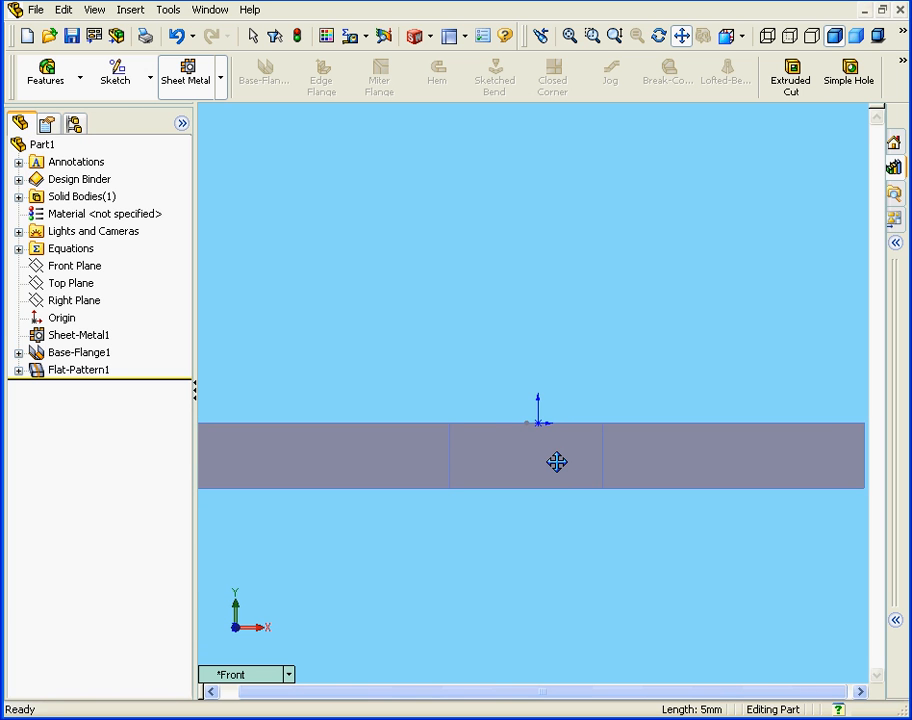
{"action": "key", "text": "Escape"}
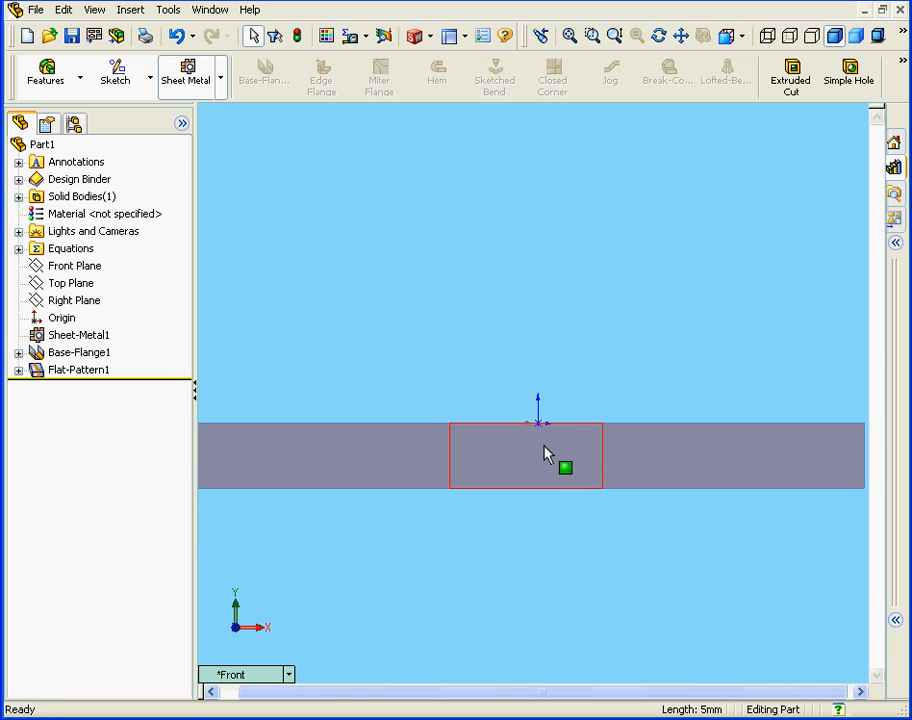
- Measure the length of the lower edge of the bend region in the flat pattern
{"action": "left_click", "coordinate": [357, 38]}
{"action": "left_click", "coordinate": [425, 59]}
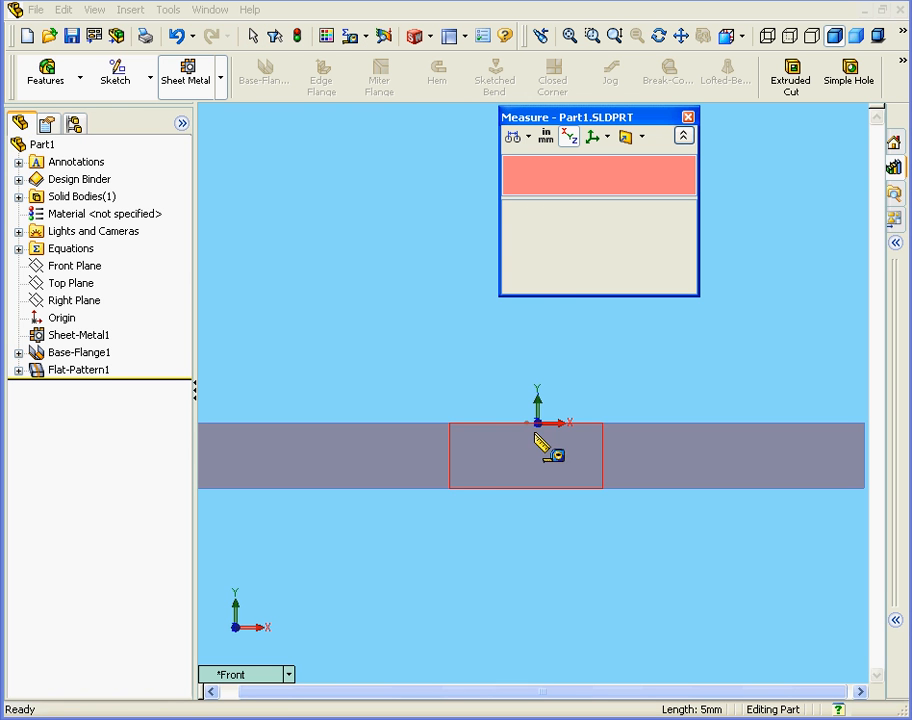
{"action": "left_click", "coordinate": [526, 488]}
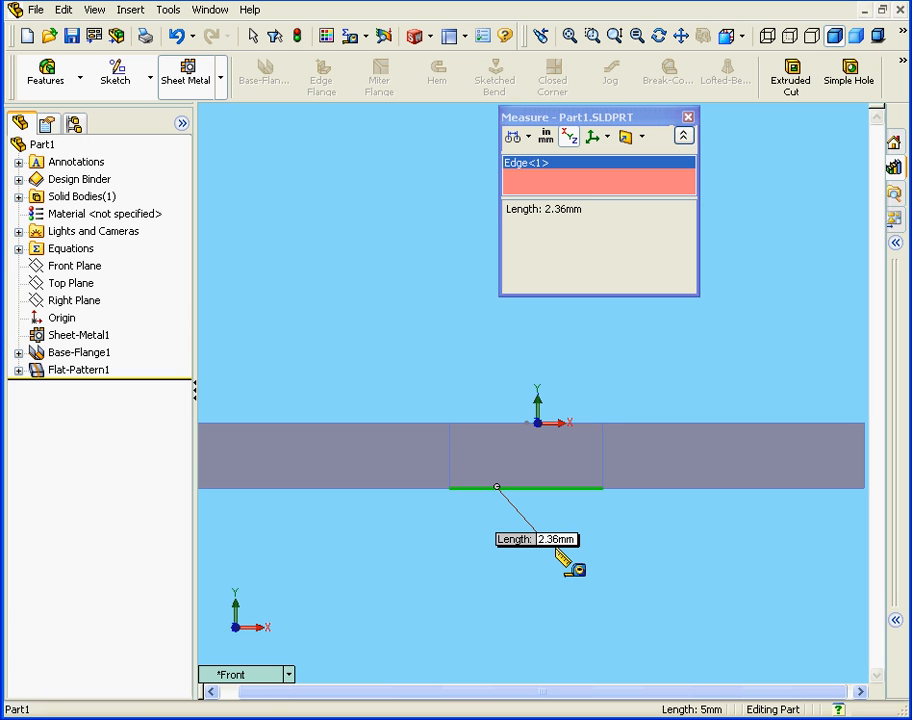
- Clear the measured edge and measure the flat pattern's overall length between its two end edges
{"action": "right_click", "coordinate": [587, 341]}
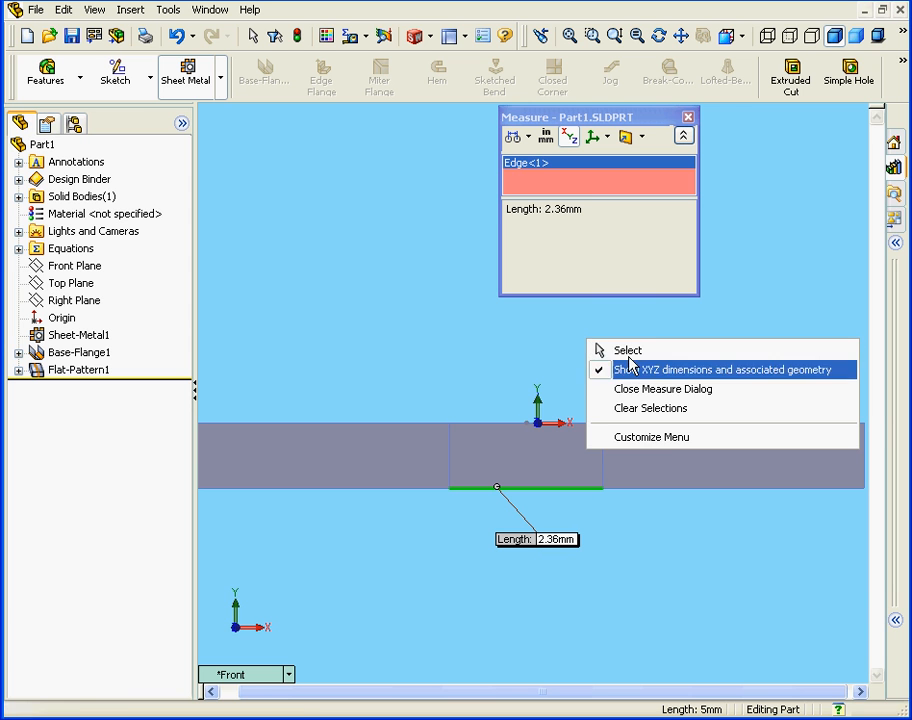
{"action": "left_click", "coordinate": [668, 408]}
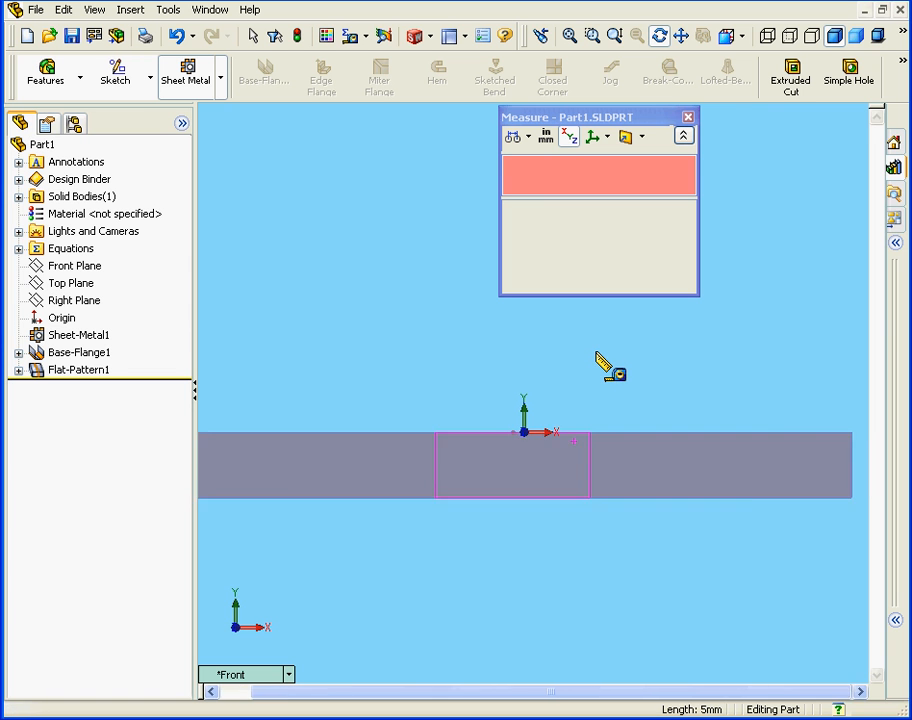
{"action": "scroll", "coordinate": [597, 353], "scroll_direction": "up", "scroll_amount": 2}
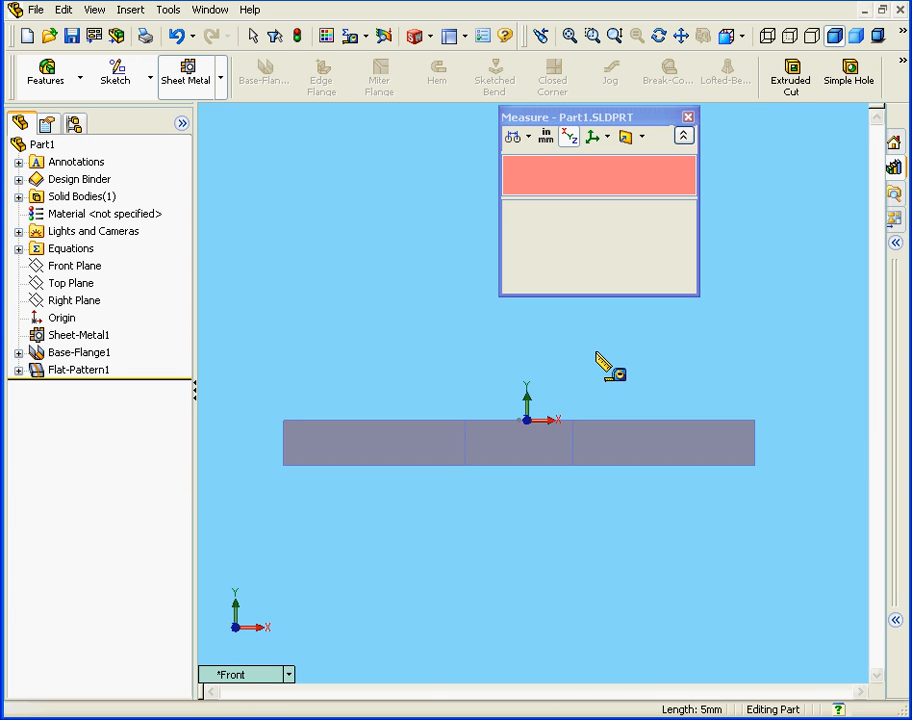
{"action": "left_click", "coordinate": [284, 455]}
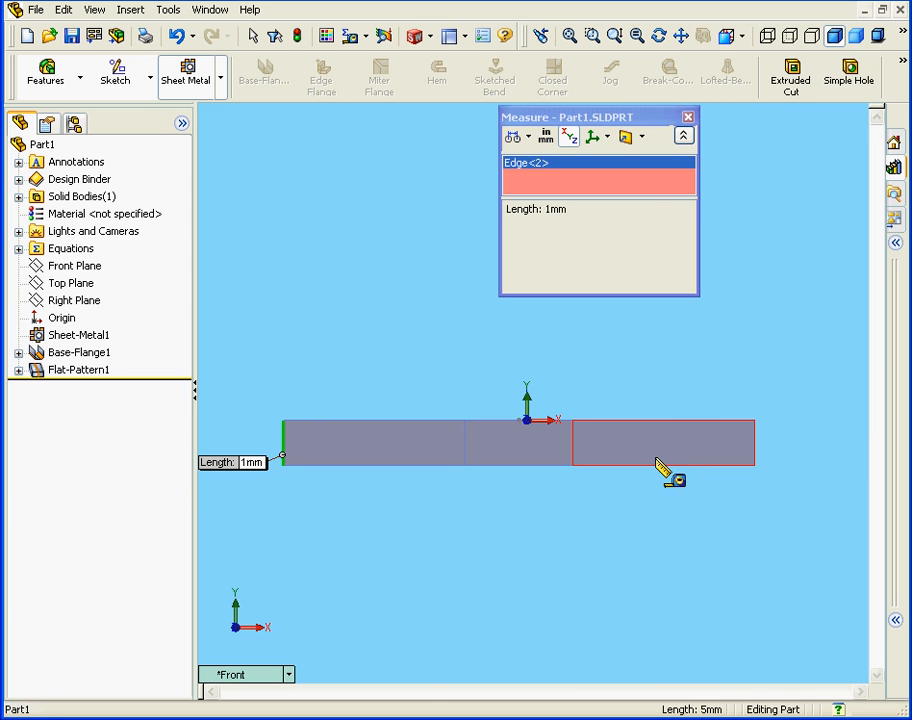
{"action": "left_click", "coordinate": [755, 450]}
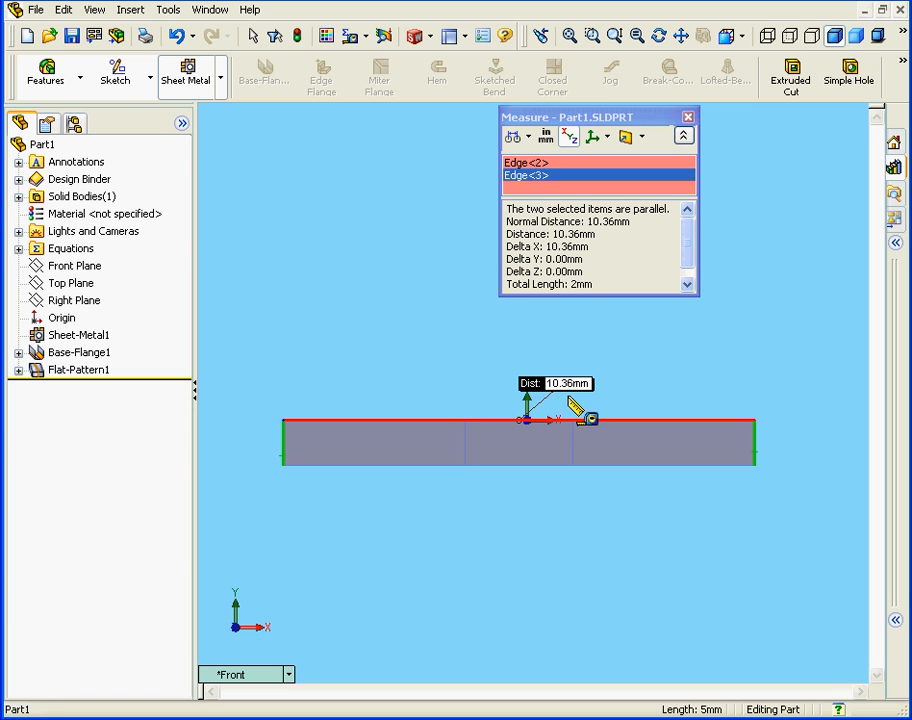
- Clear the measured edges, return the flattened part to its folded state and close the Measure tool
{"action": "left_click", "coordinate": [695, 355]}
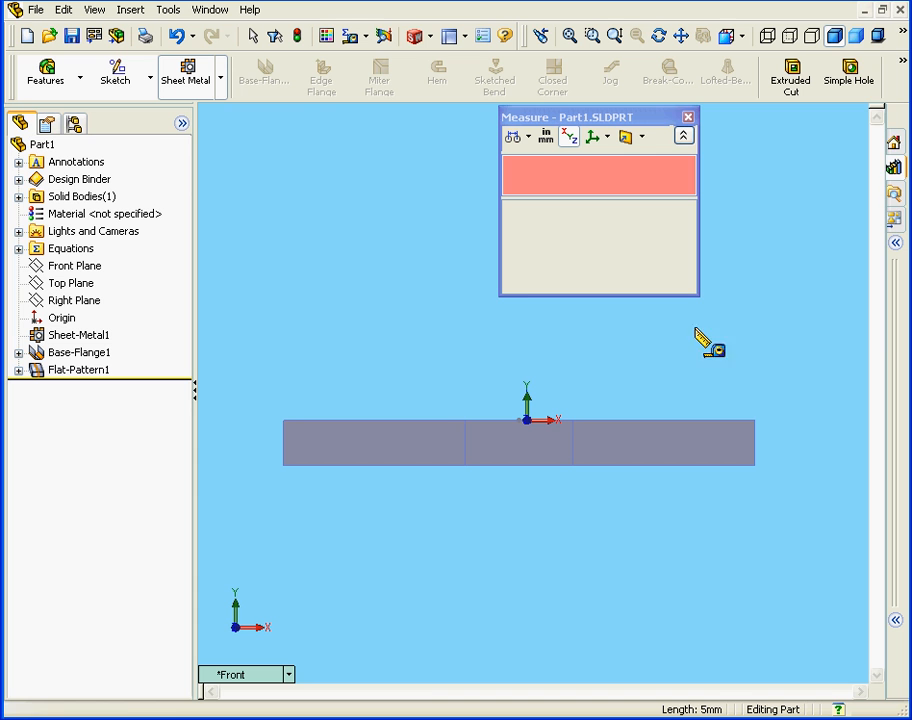
{"action": "left_click", "coordinate": [905, 66]}
{"action": "left_click", "coordinate": [804, 120]}
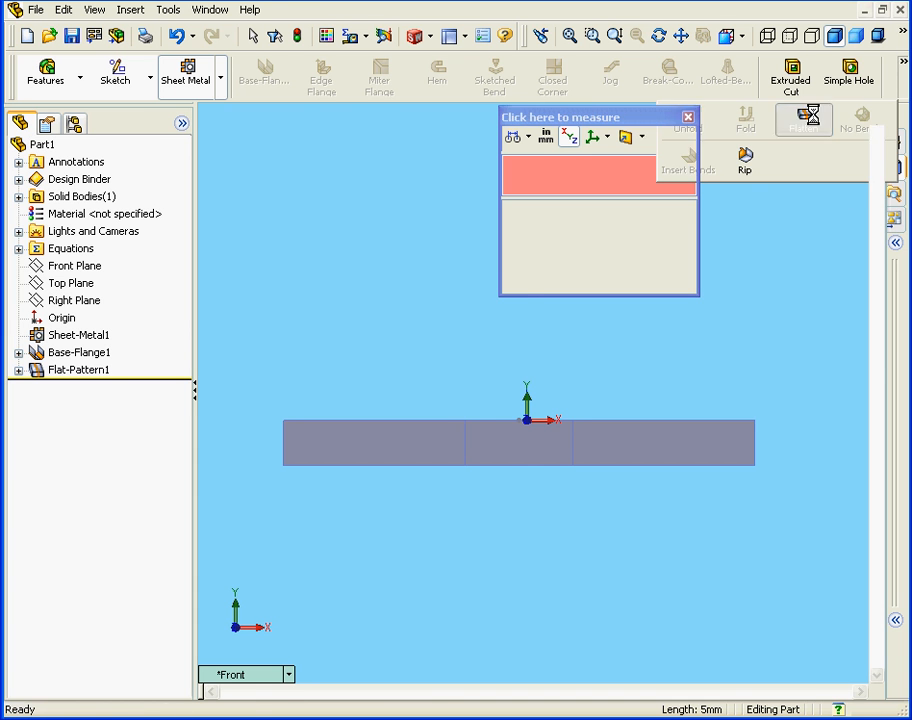
{"action": "left_click_drag", "start_coordinate": [594, 115], "coordinate": [677, 125]}
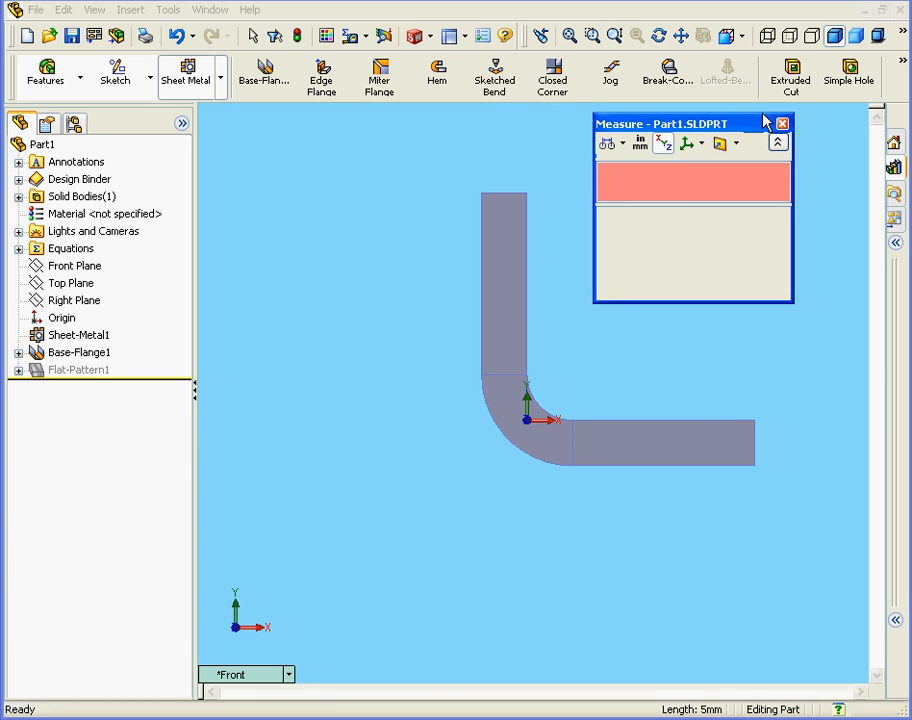
{"action": "left_click", "coordinate": [780, 124]}
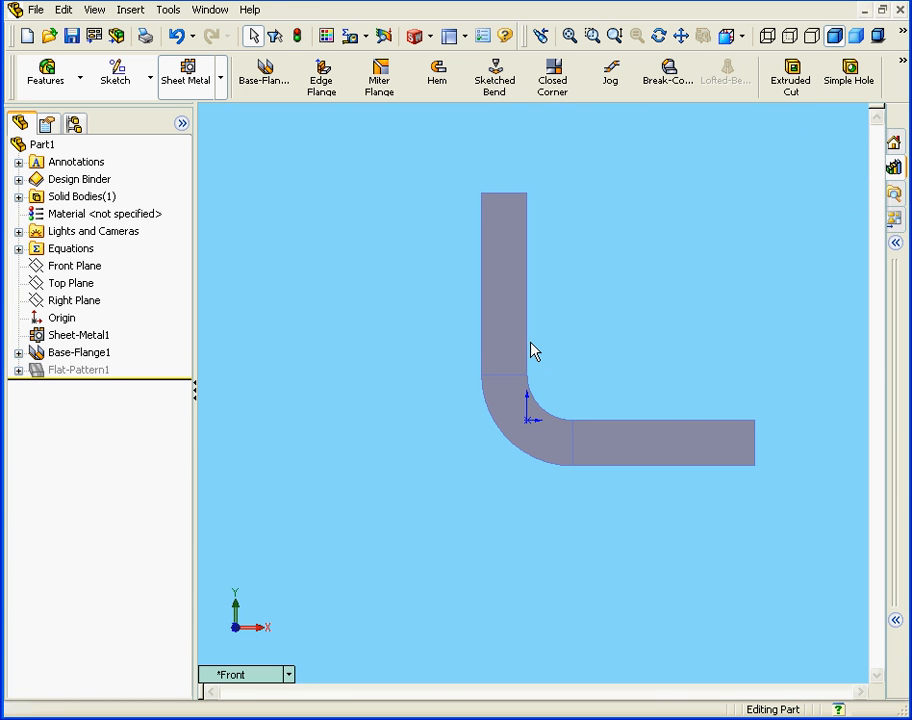
- Edit the base flange so its thickness is applied in the reverse direction, inside the L-shaped sketch
{"action": "right_click", "coordinate": [90, 354]}
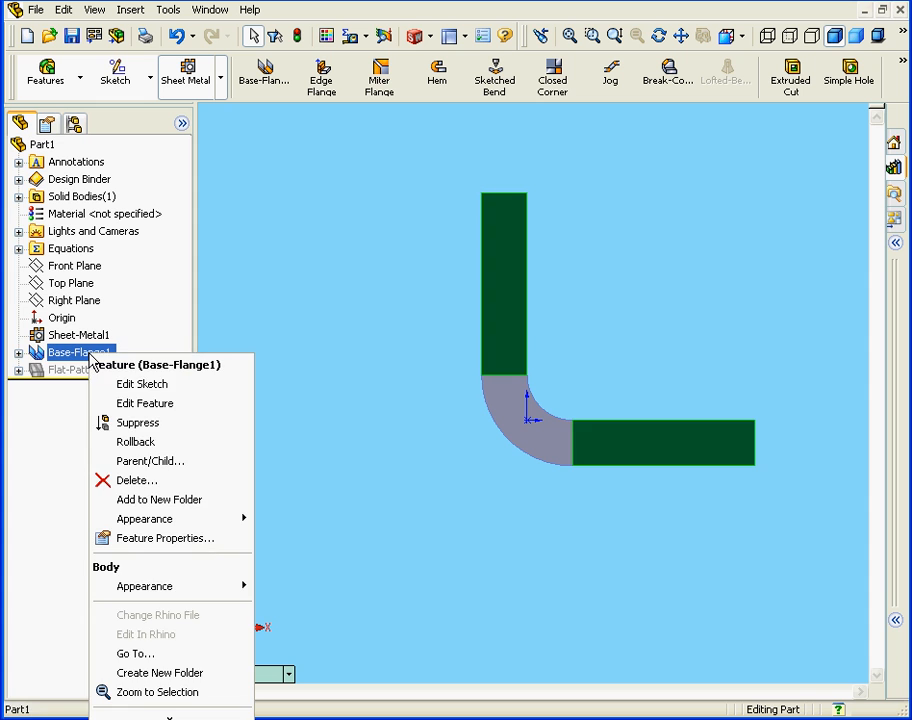
{"action": "left_click", "coordinate": [150, 403]}
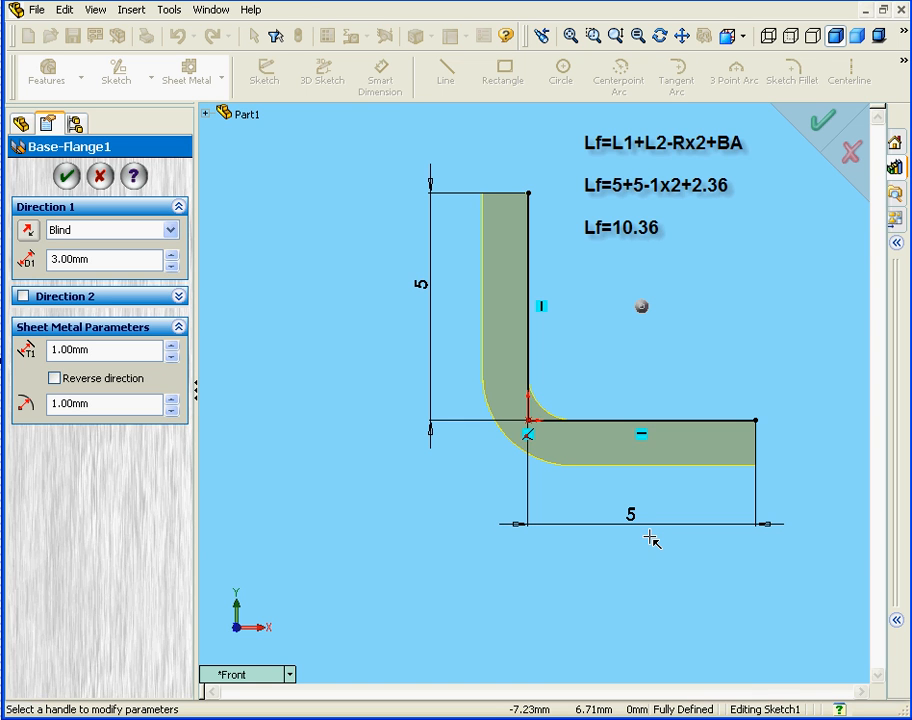
{"action": "left_click", "coordinate": [55, 379]}
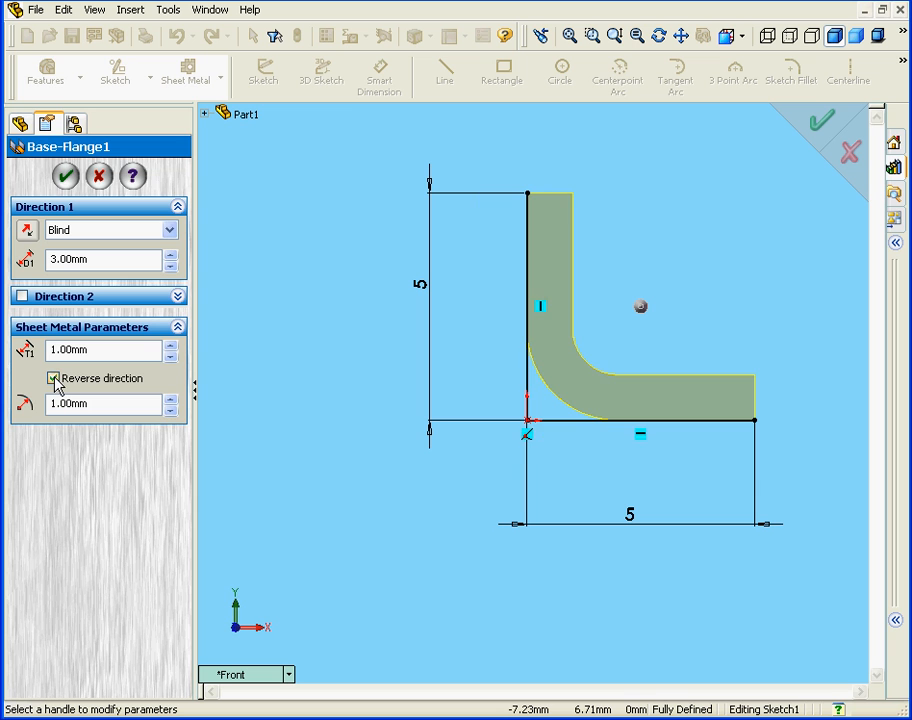
{"action": "left_click", "coordinate": [54, 379]}
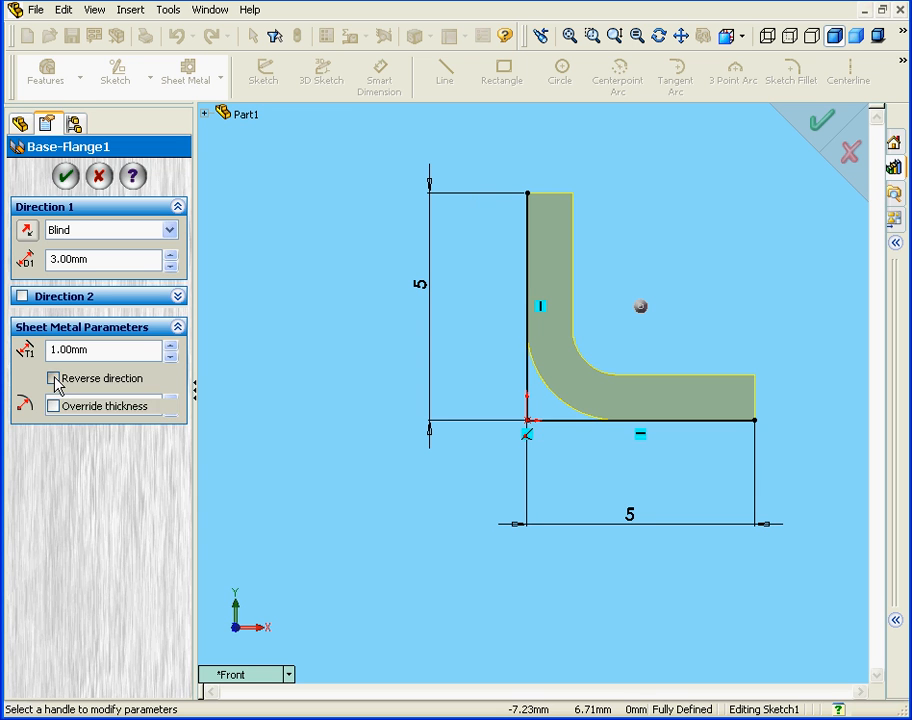
{"action": "left_click", "coordinate": [54, 379]}
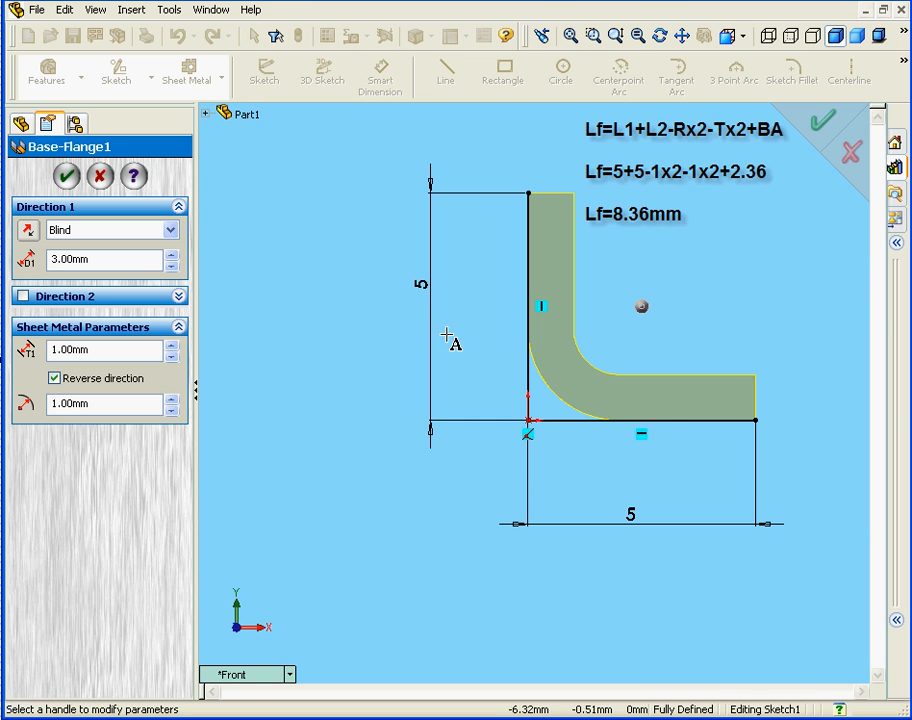
{"action": "left_click", "coordinate": [414, 269]}
{"action": "left_click", "coordinate": [66, 177]}
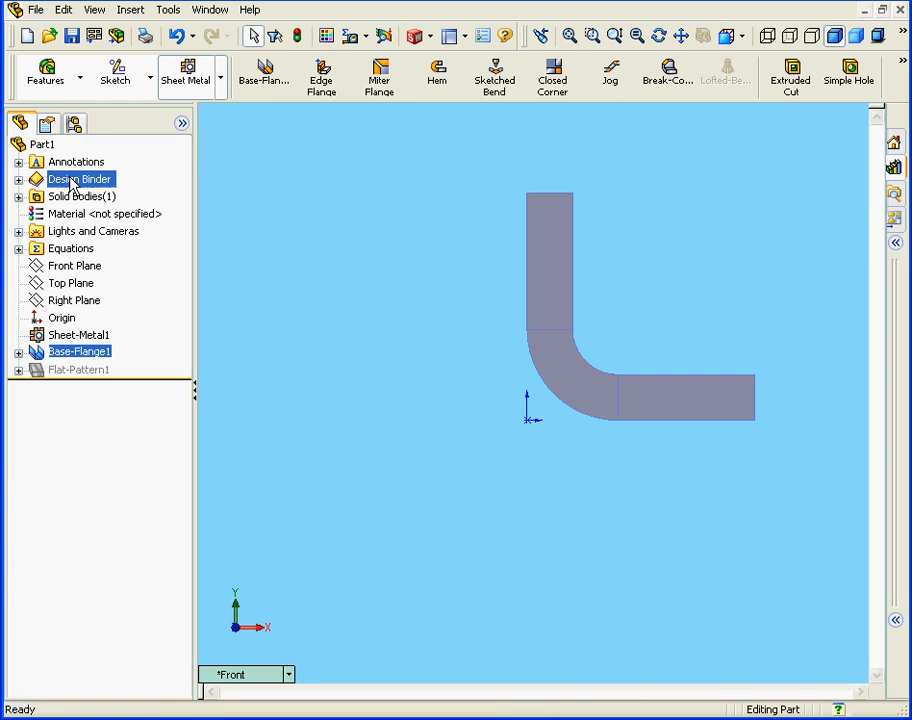
- Flatten the reversed flange and measure the flat pattern's overall length between its two end edges
{"action": "left_click", "coordinate": [902, 61]}
{"action": "left_click", "coordinate": [804, 120]}
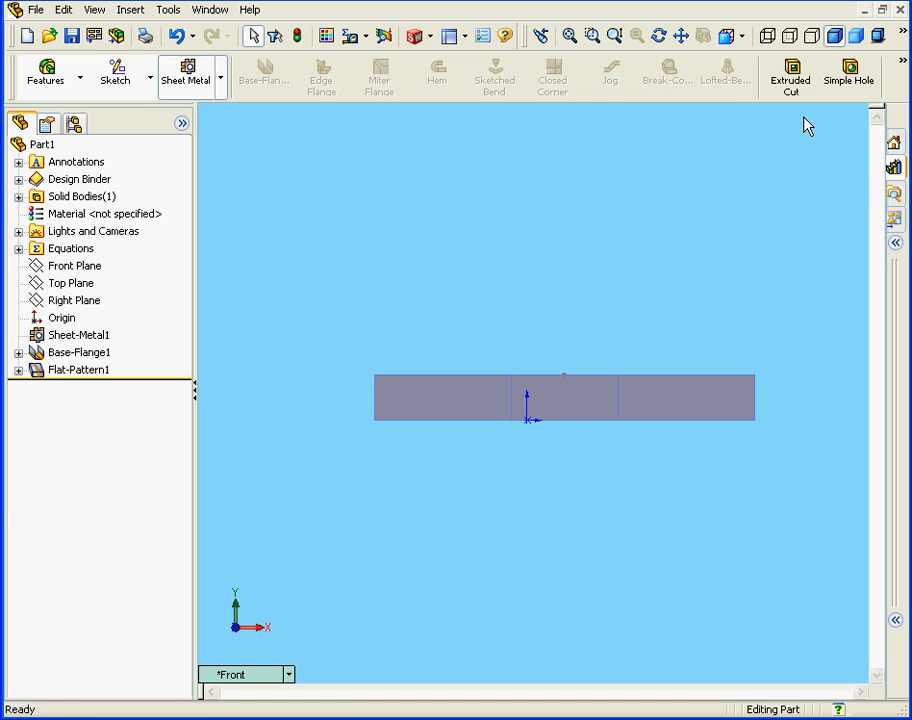
{"action": "left_click", "coordinate": [352, 38]}
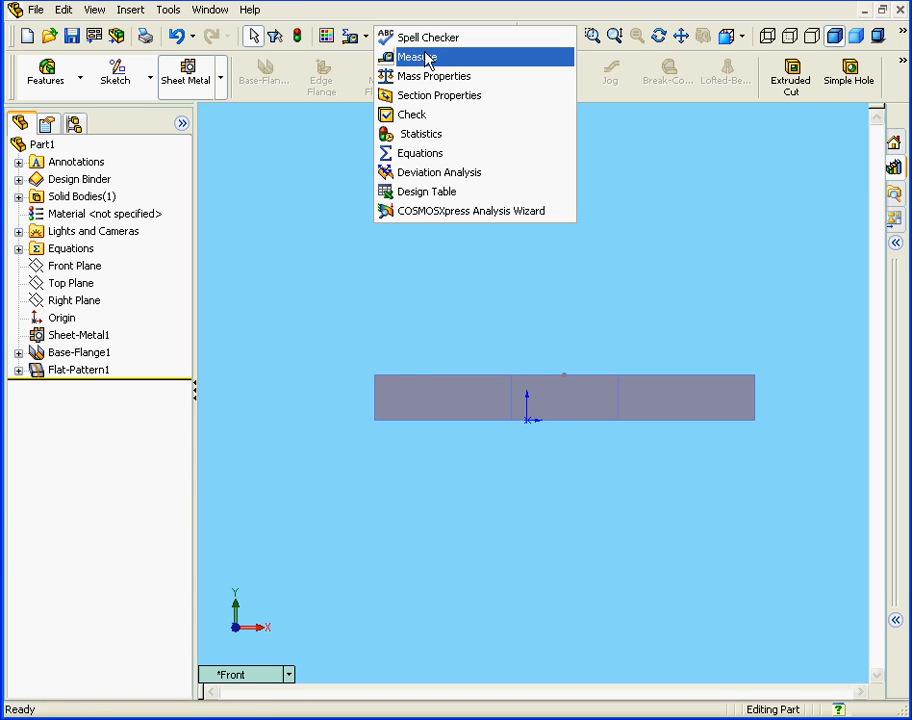
{"action": "left_click", "coordinate": [432, 58]}
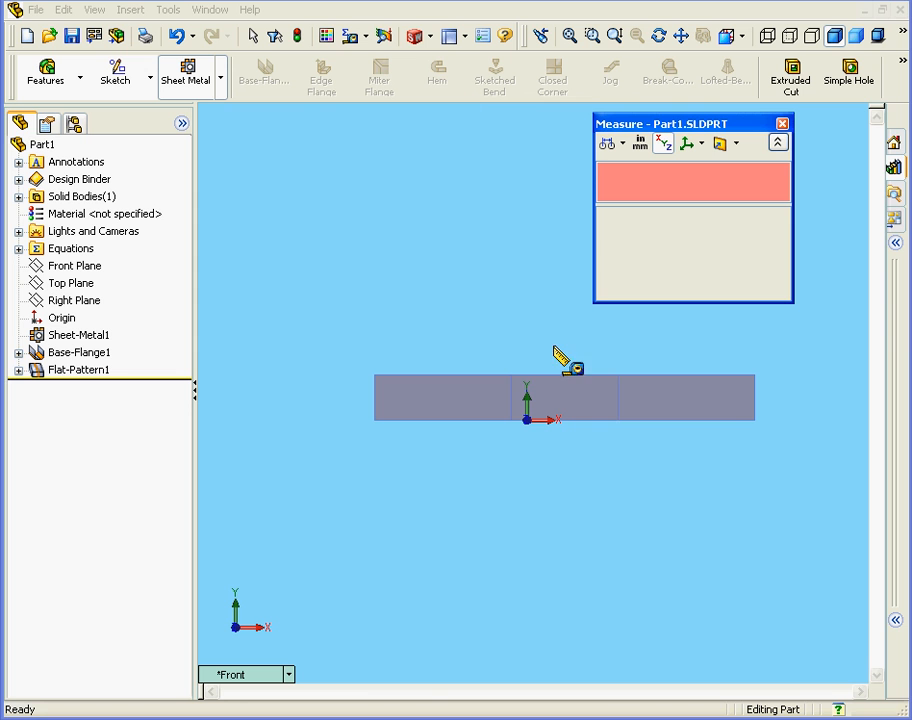
{"action": "left_click", "coordinate": [754, 412]}
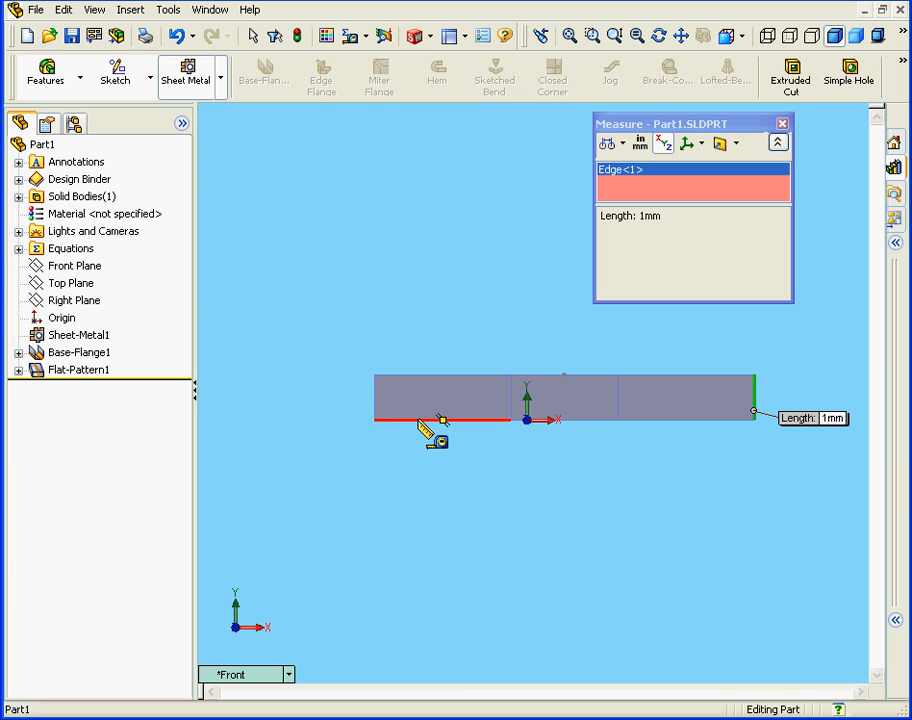
{"action": "left_click", "coordinate": [375, 402]}
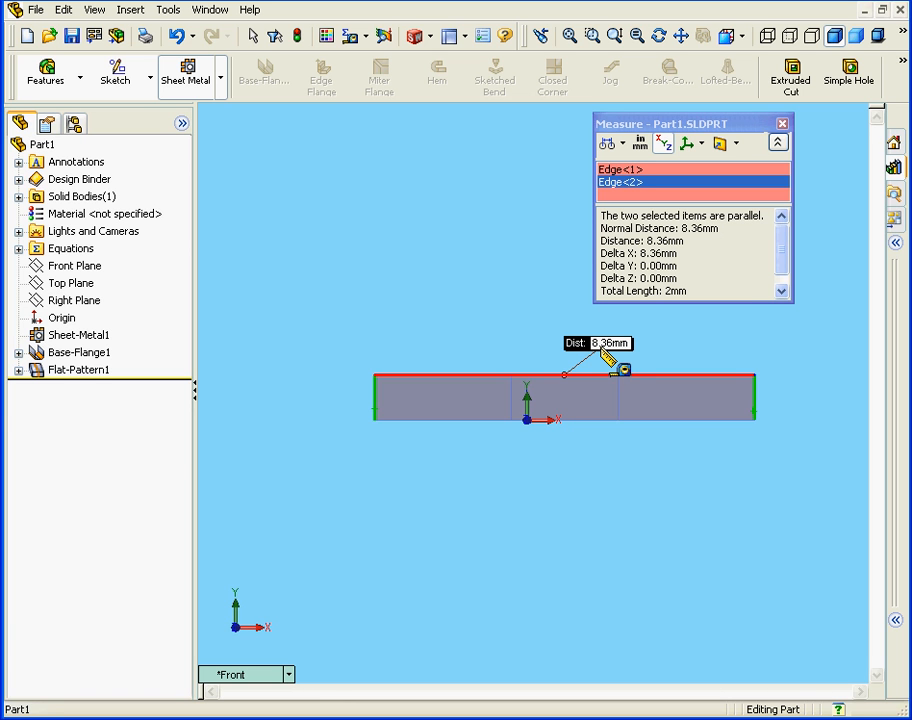
- Clear the selected end edges and measure the lower edge of the bend region
{"action": "right_click", "coordinate": [483, 294]}
{"action": "left_click", "coordinate": [543, 362]}
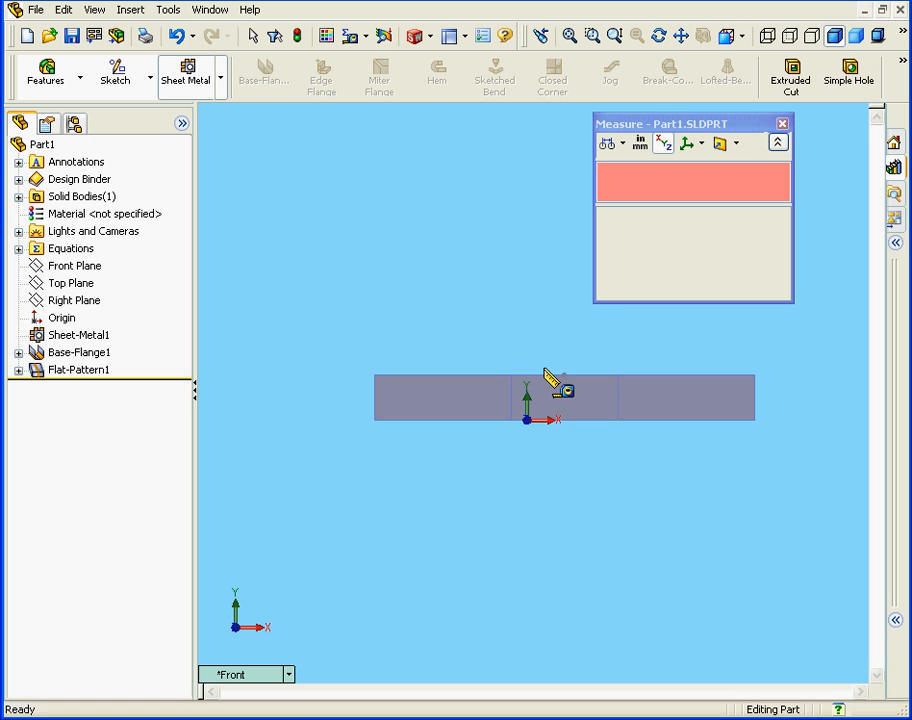
{"action": "left_click", "coordinate": [598, 418]}
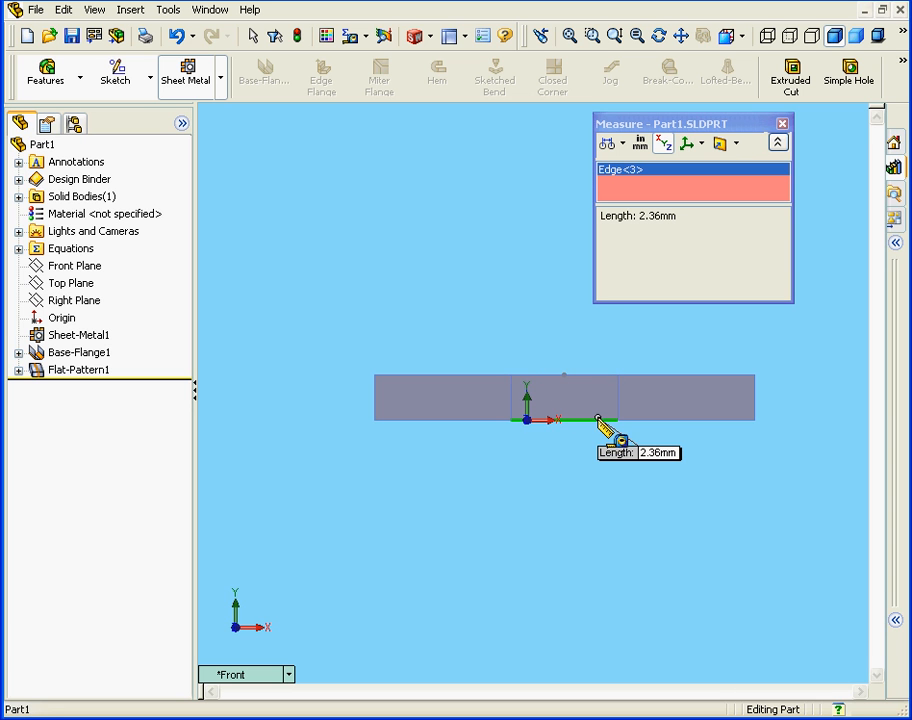